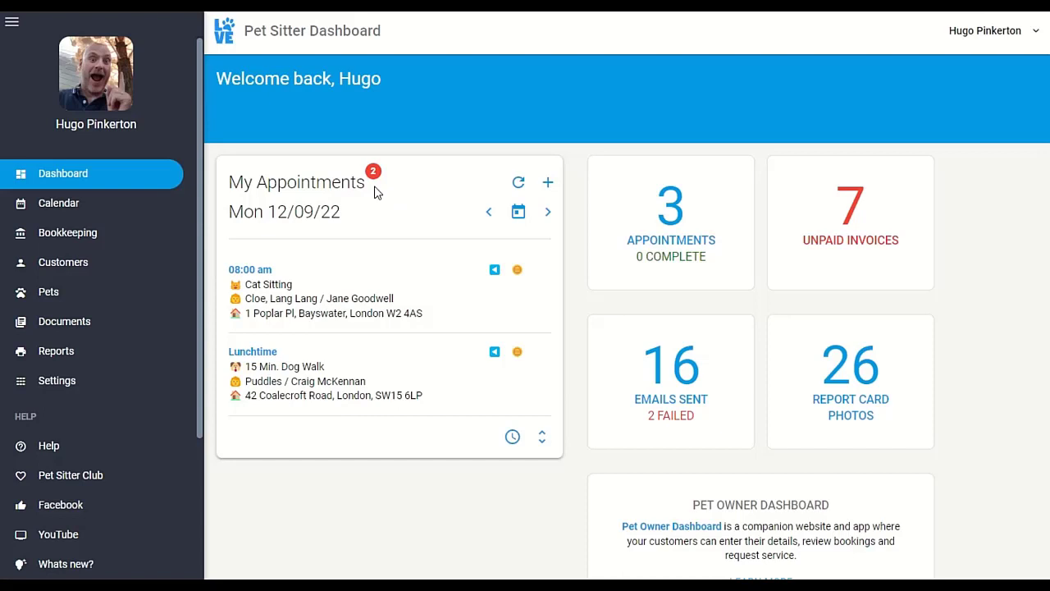
# Step through the dashboard appointments day by day, return to today, and choose 15 September 2022 in the date picker
pyautogui.click(549, 215)
pyautogui.click(488, 214)
pyautogui.click(548, 215)
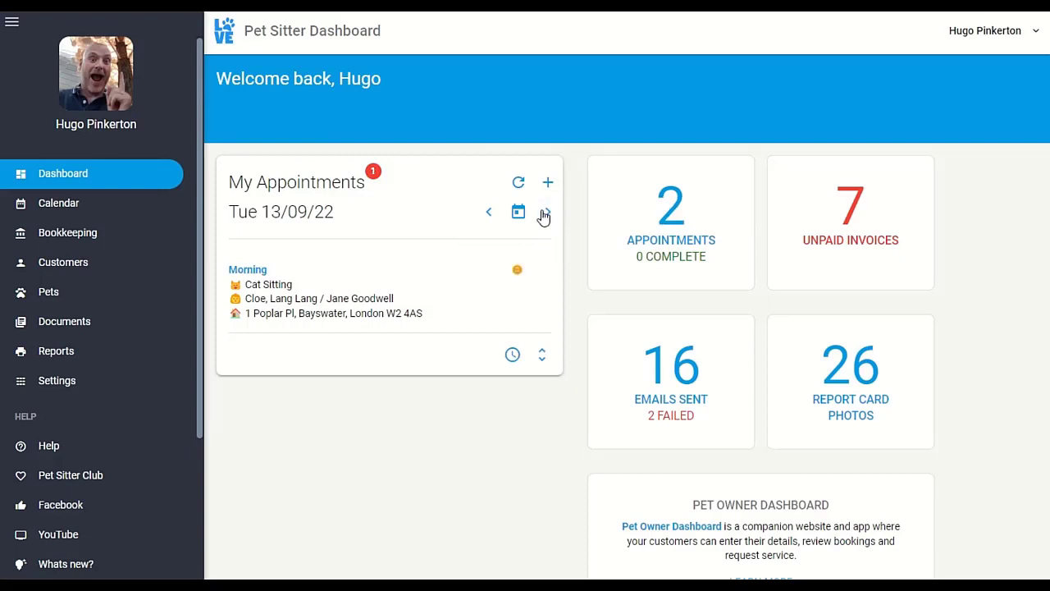
pyautogui.click(519, 215)
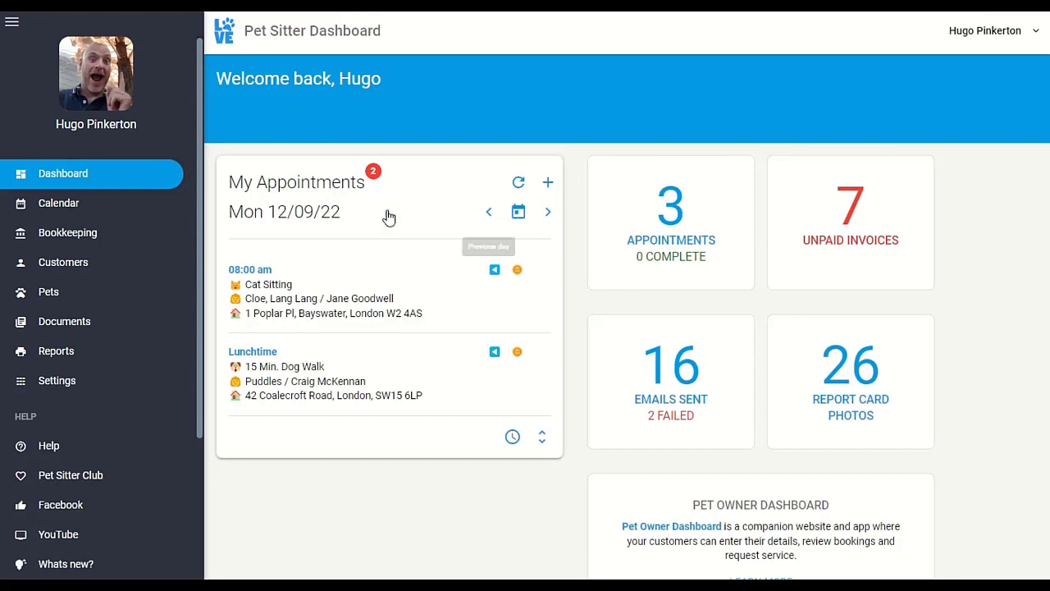
pyautogui.click(299, 215)
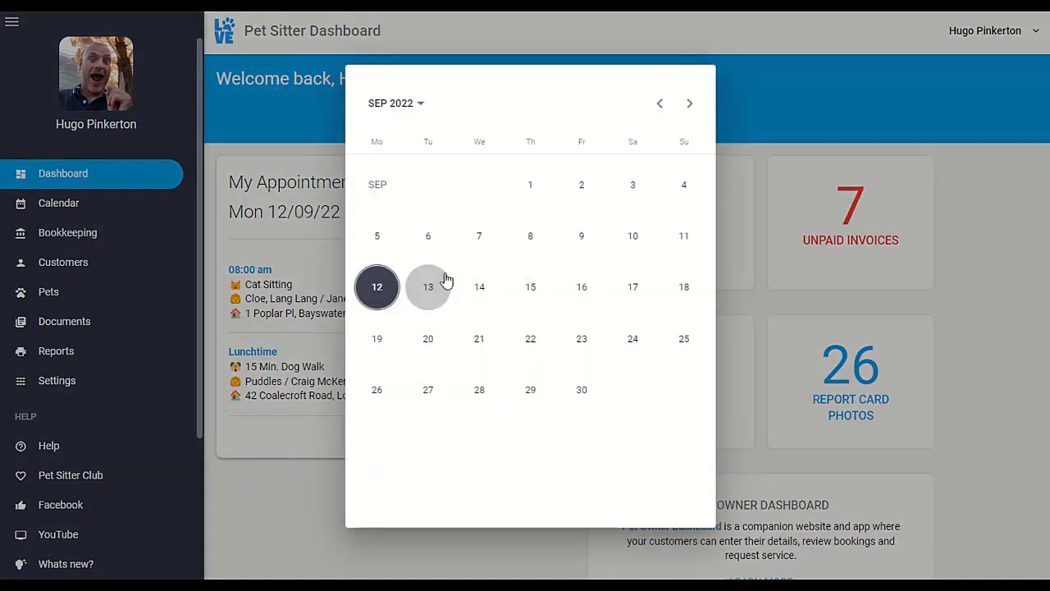
pyautogui.click(531, 288)
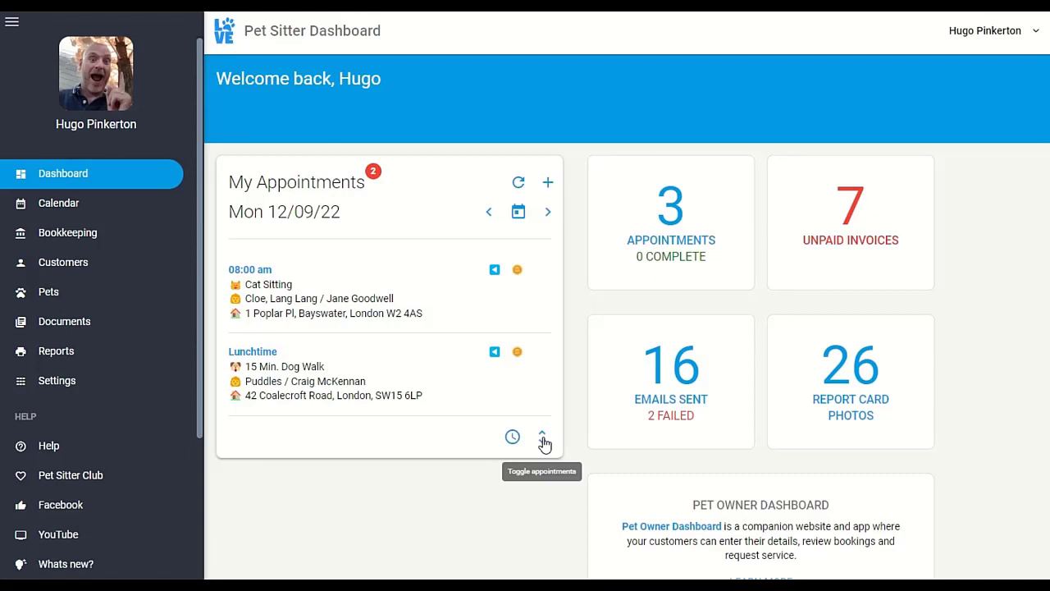
# Switch the dashboard list to all appointments and back to only your own appointments
pyautogui.click(543, 440)
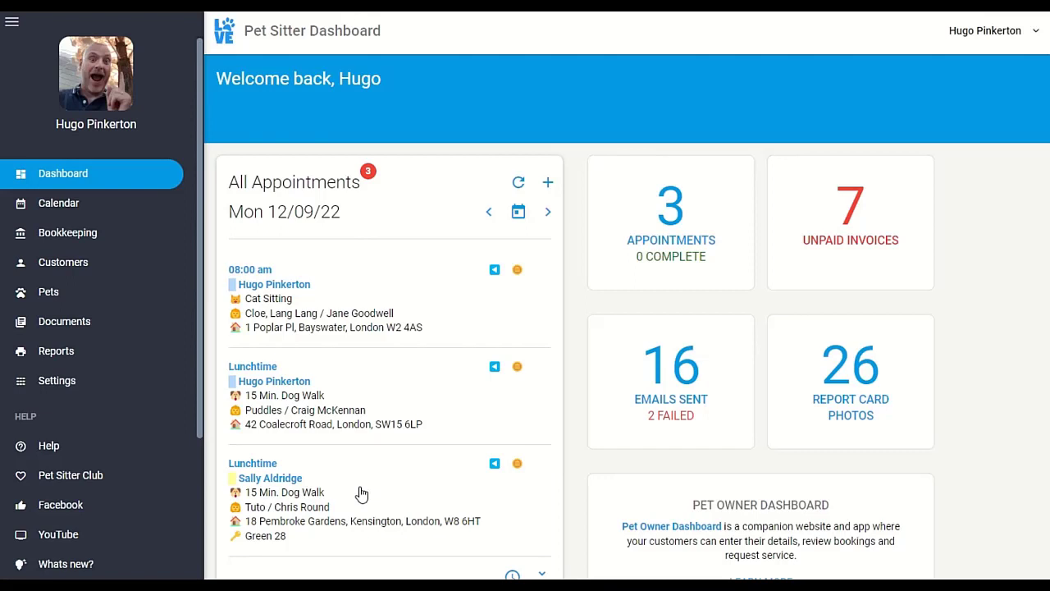
pyautogui.click(543, 573)
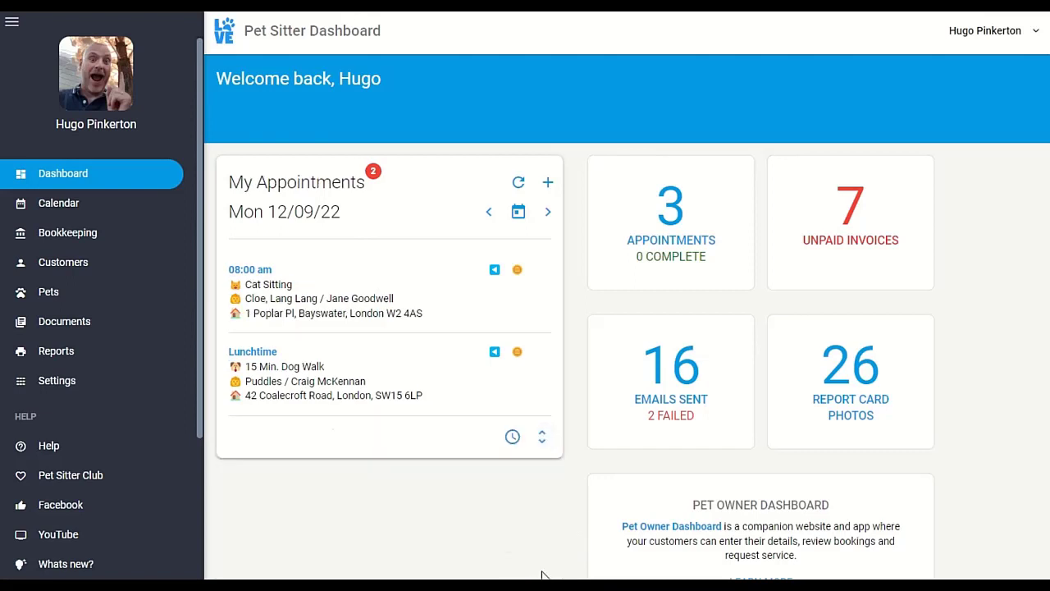
# Review the full My Schedule list for September 2022 and return to the dashboard
pyautogui.click(513, 438)
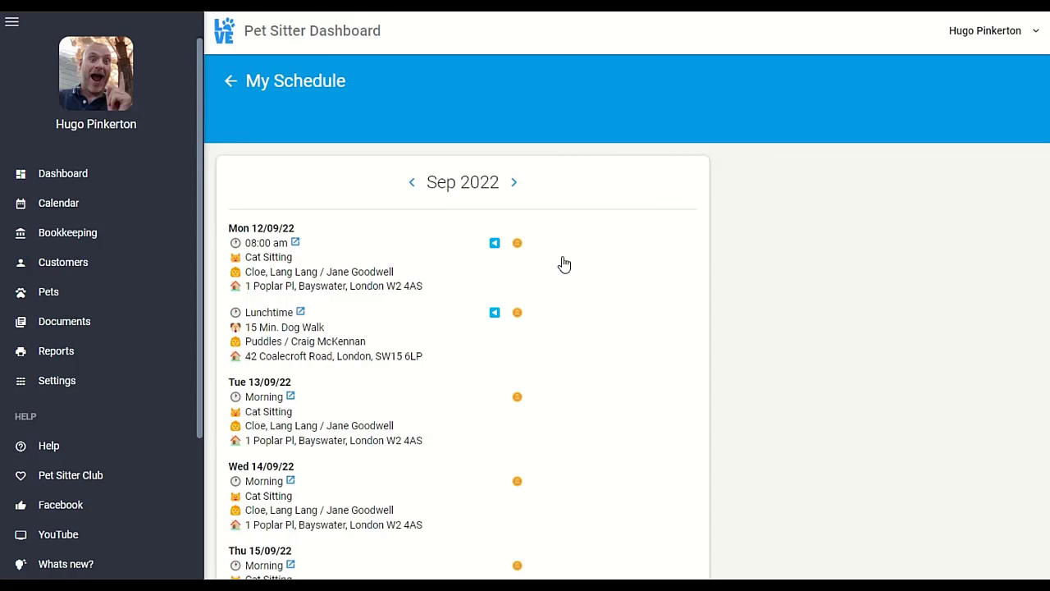
pyautogui.scroll(-4, 564, 263)
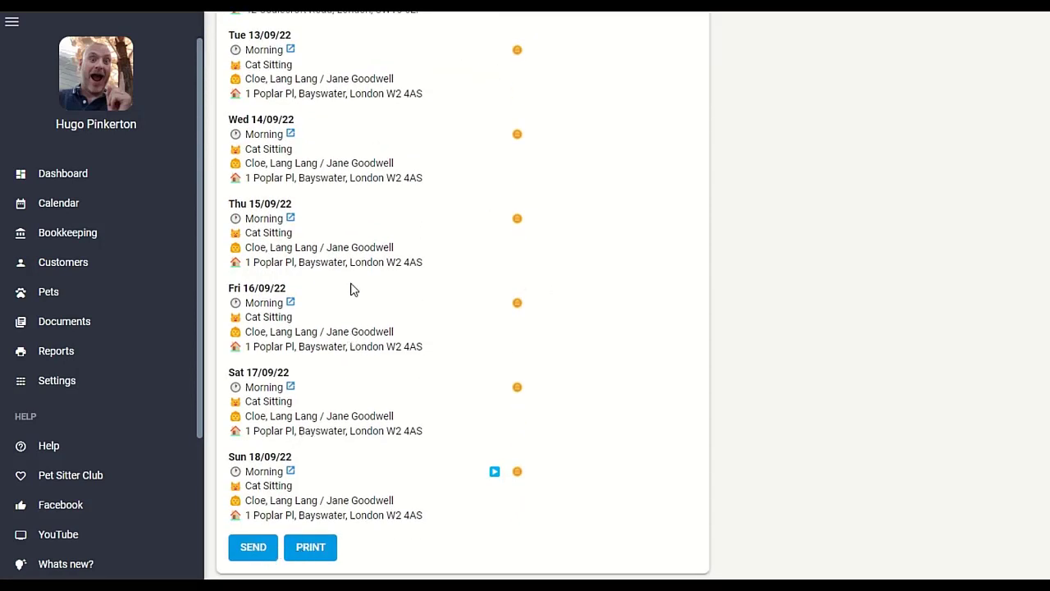
pyautogui.scroll(4, 350, 288)
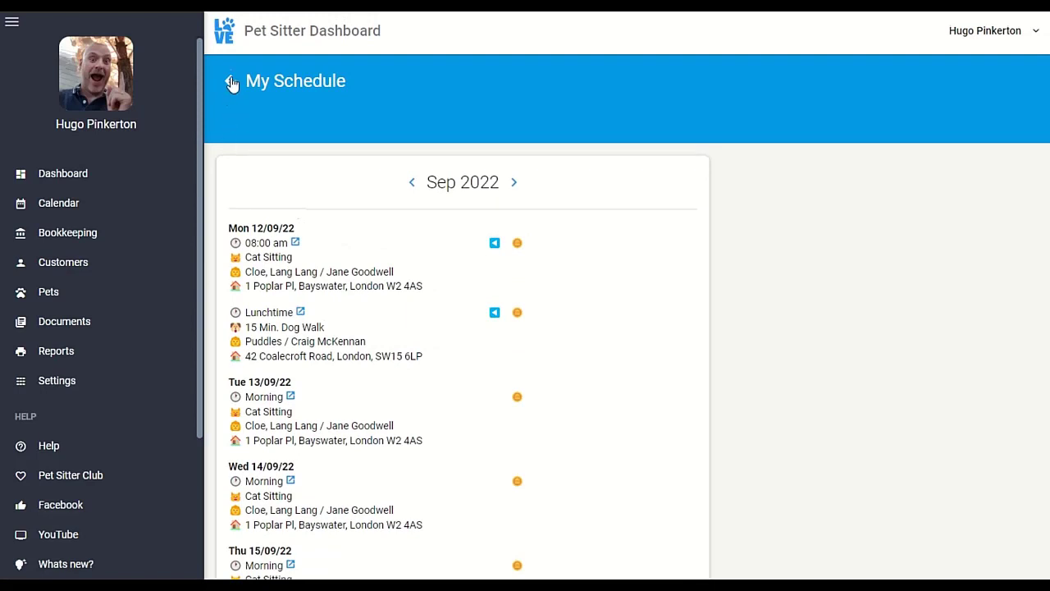
pyautogui.click(230, 83)
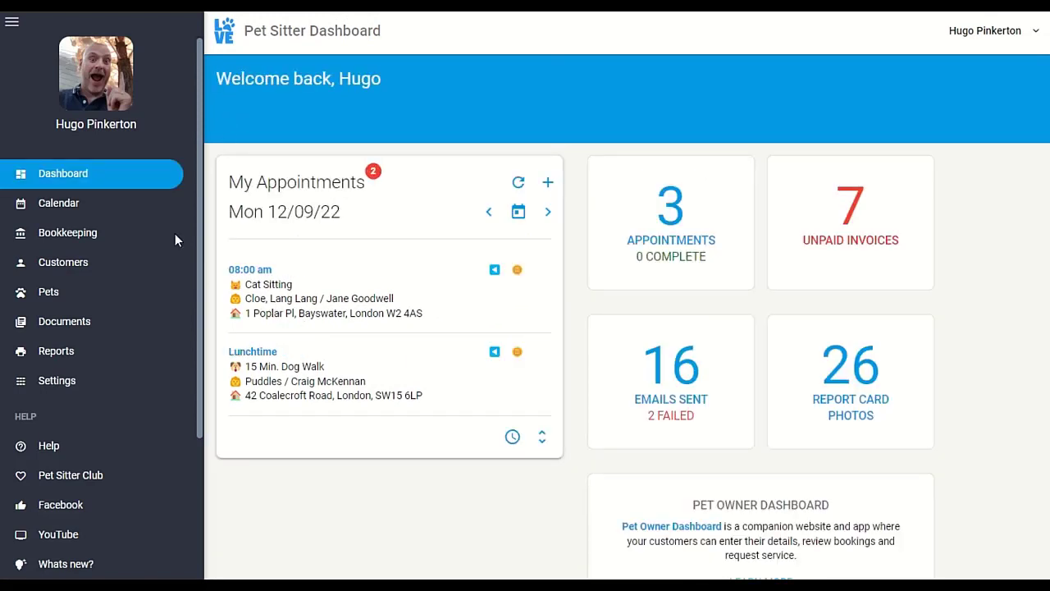
# Open the calendar, browse the weeks from early September to early October 2022, and return to the current week
pyautogui.click(41, 213)
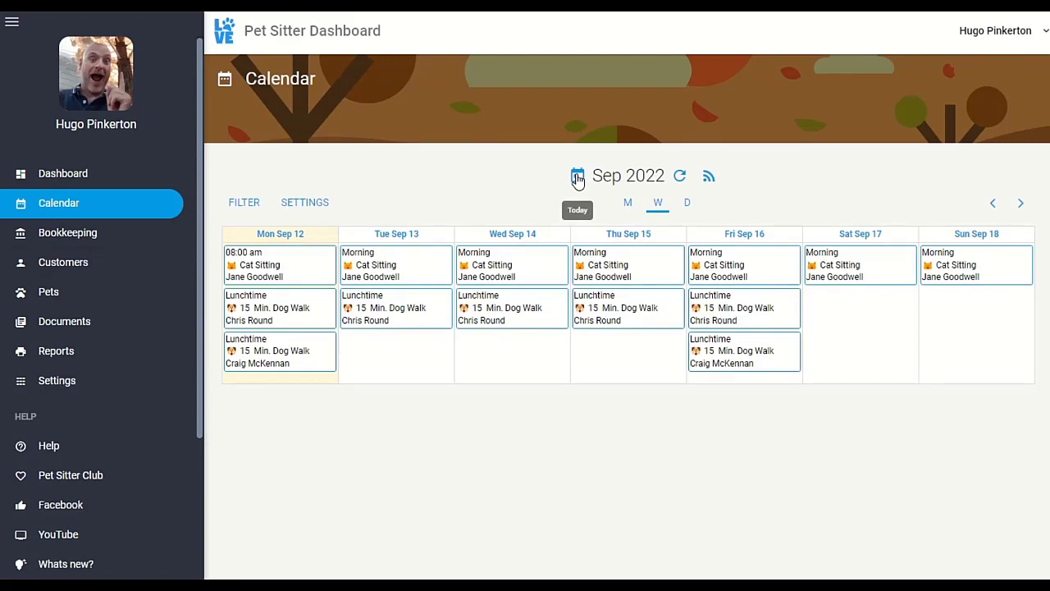
pyautogui.click(1020, 205)
pyautogui.click(1020, 204)
pyautogui.click(1020, 204)
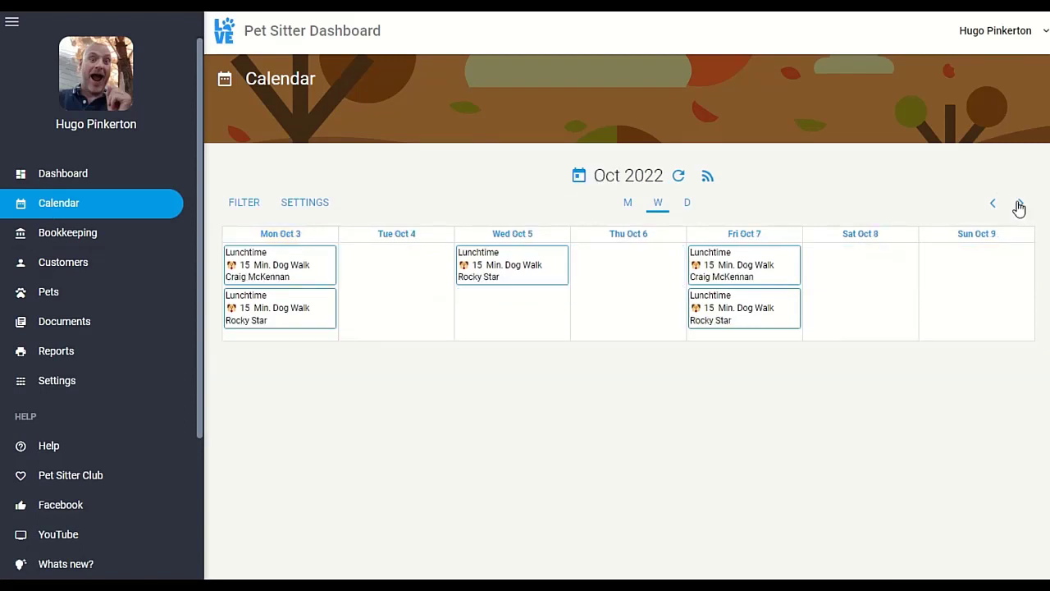
pyautogui.click(991, 204)
pyautogui.click(991, 204)
pyautogui.click(992, 205)
pyautogui.click(991, 204)
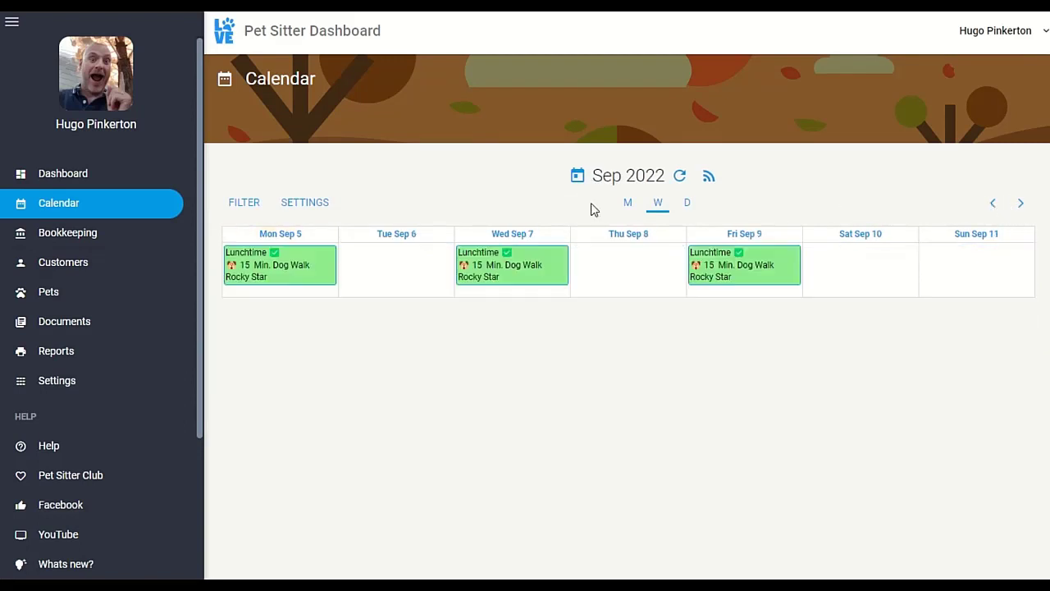
pyautogui.click(576, 175)
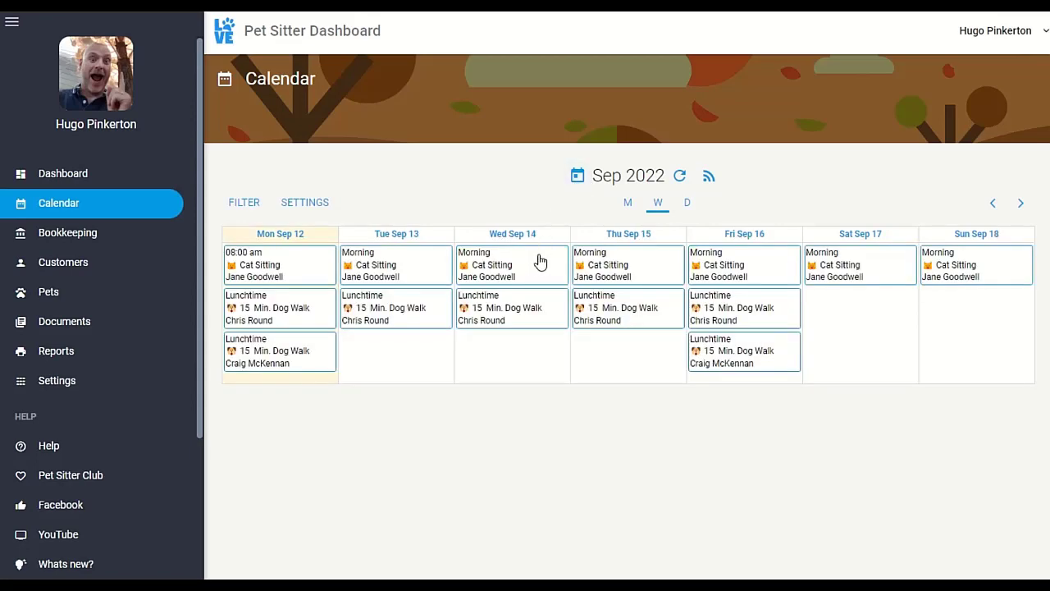
# Compare the calendar's month, week and day views, finishing in the month view
pyautogui.click(629, 205)
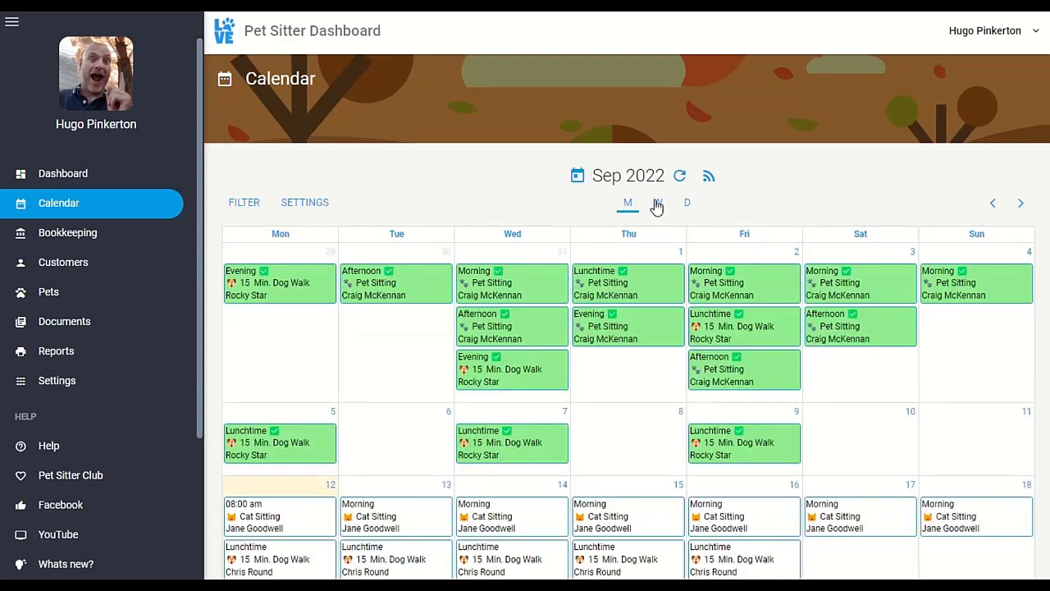
pyautogui.click(658, 205)
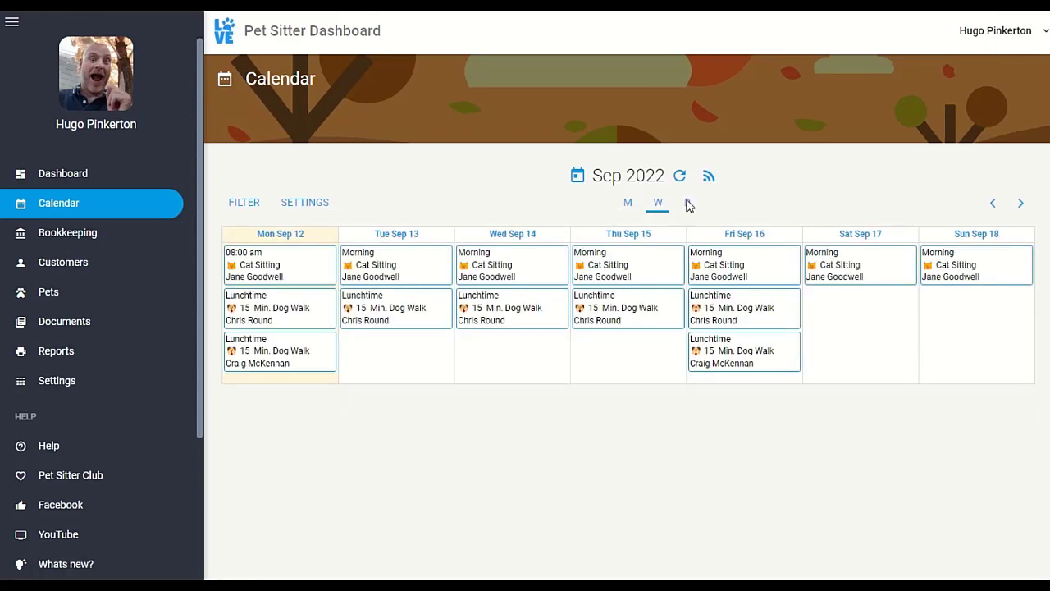
pyautogui.click(688, 204)
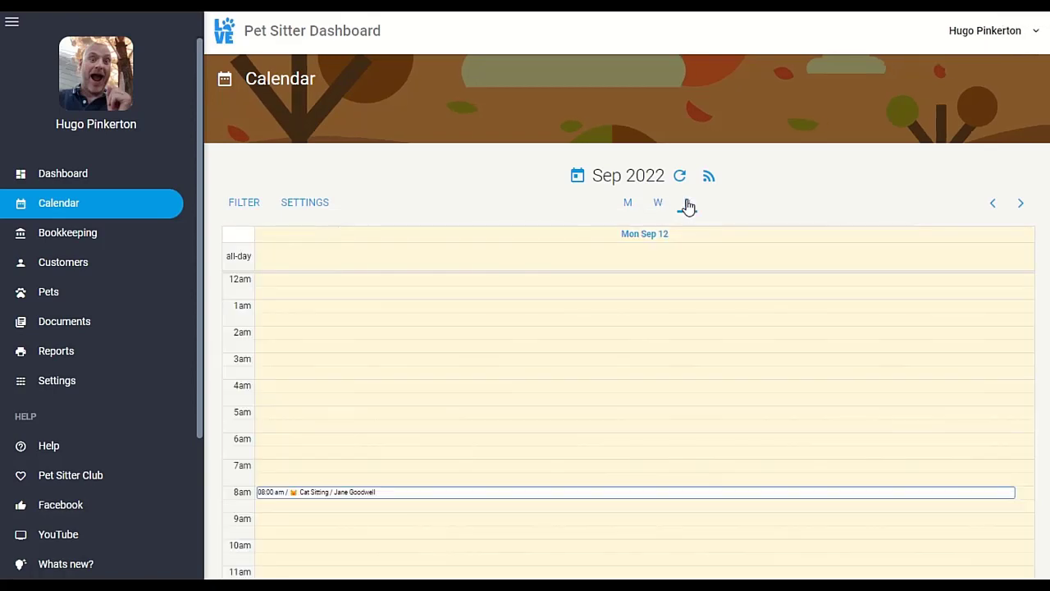
pyautogui.click(628, 205)
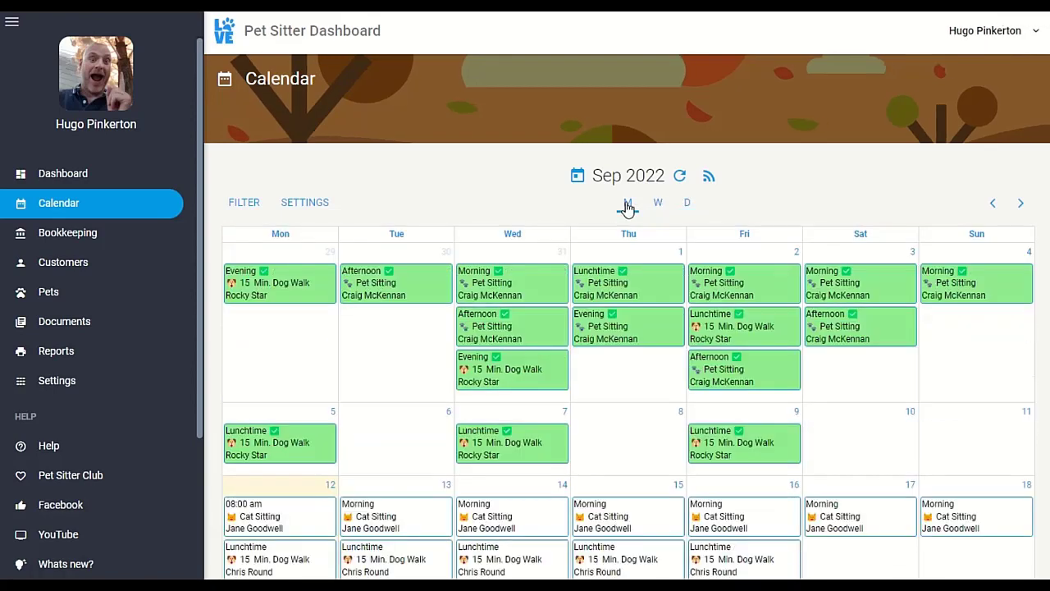
# View the calendar's iCal subscription page and return to the calendar
pyautogui.click(708, 180)
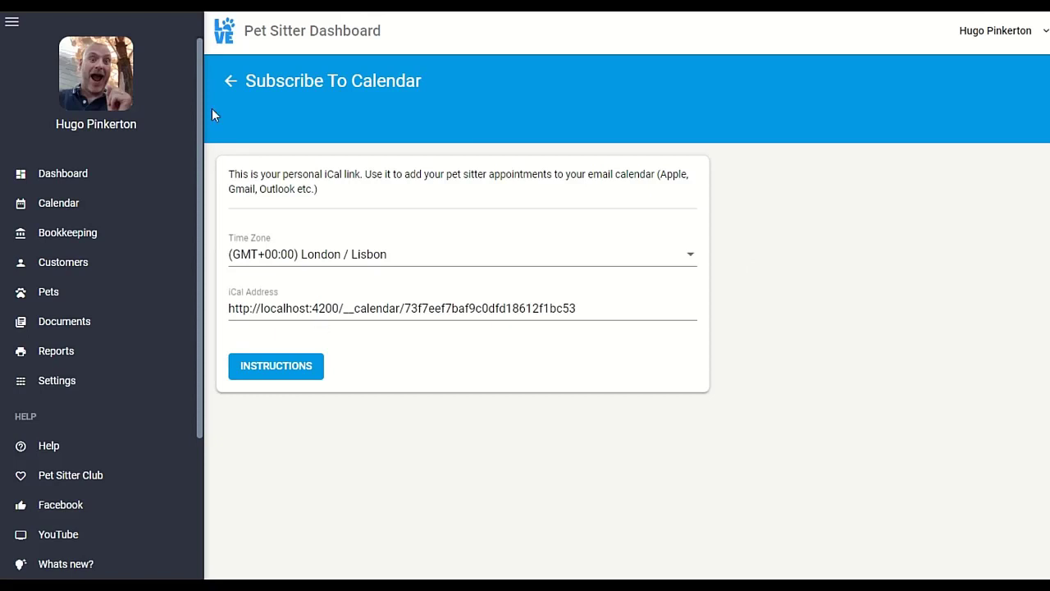
pyautogui.click(230, 81)
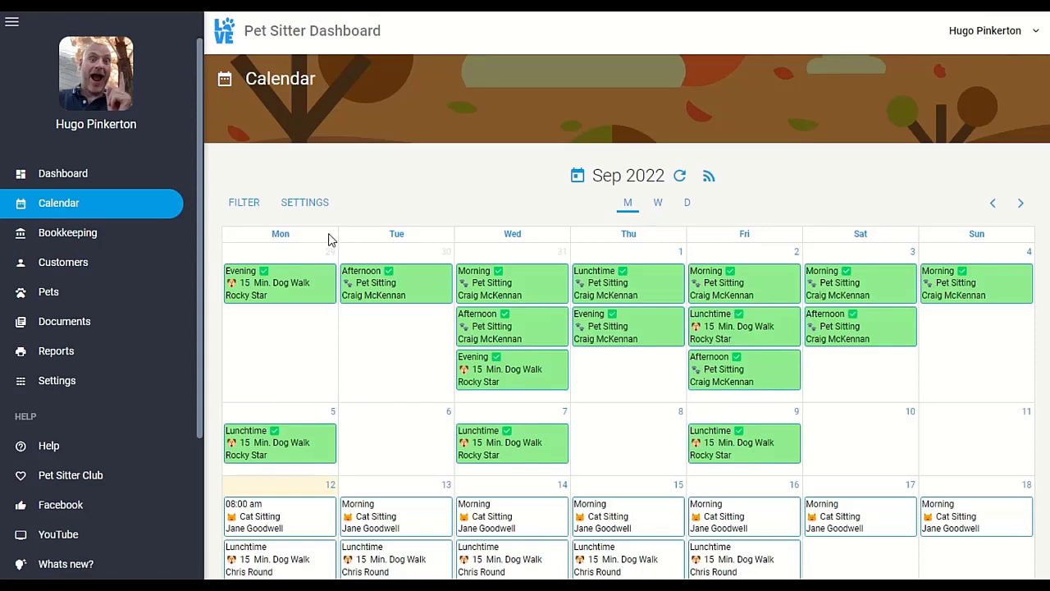
# Set the calendar's event type to Booking Forms and save the settings
pyautogui.click(312, 206)
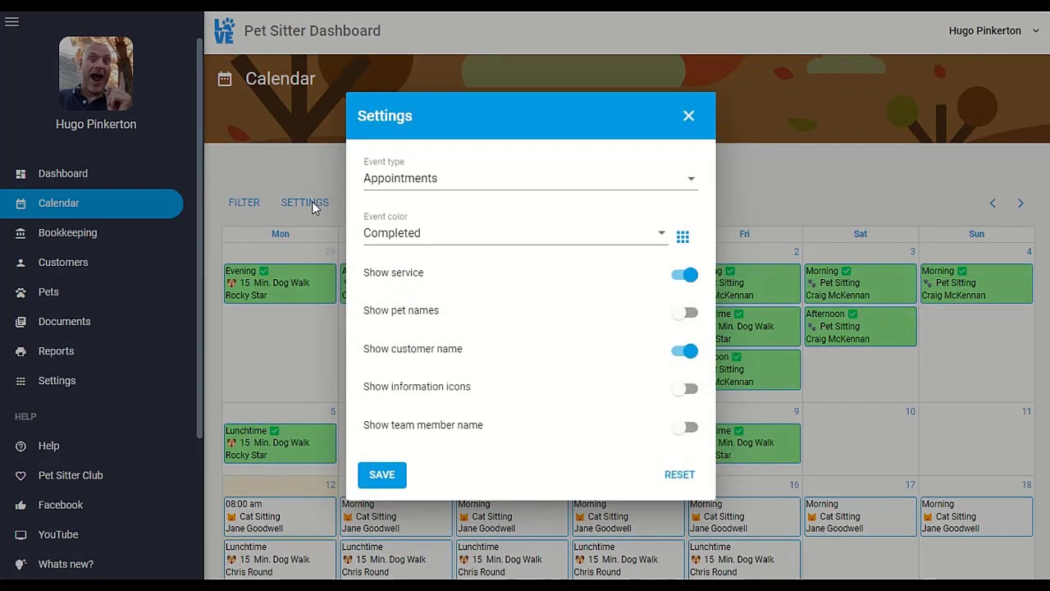
pyautogui.click(500, 185)
pyautogui.click(409, 215)
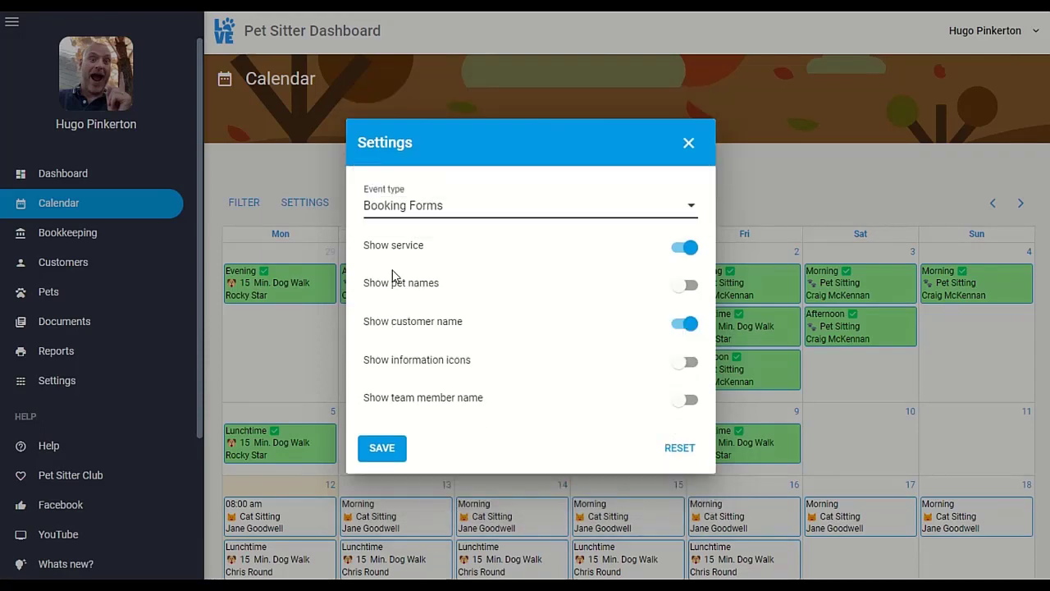
pyautogui.click(379, 450)
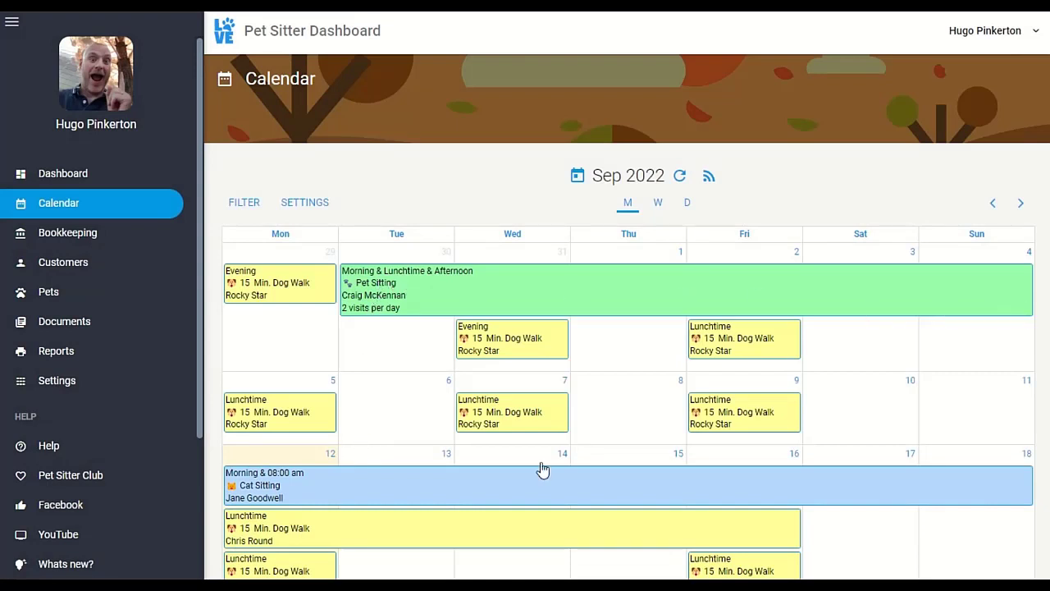
# Set the calendar's event type back to Appointments and save the settings
pyautogui.click(305, 205)
pyautogui.click(434, 211)
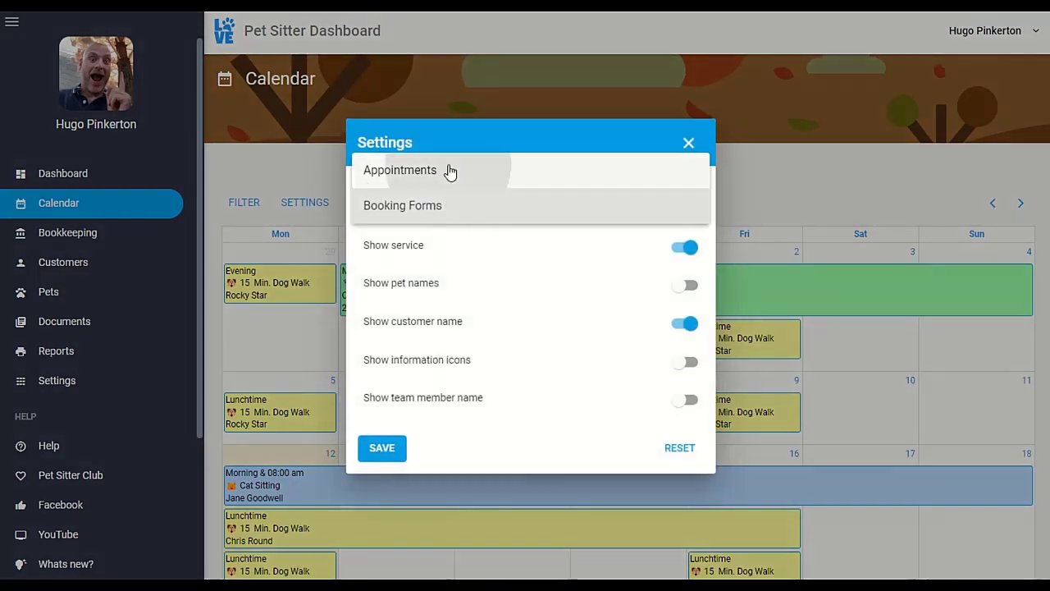
pyautogui.click(450, 169)
pyautogui.click(382, 476)
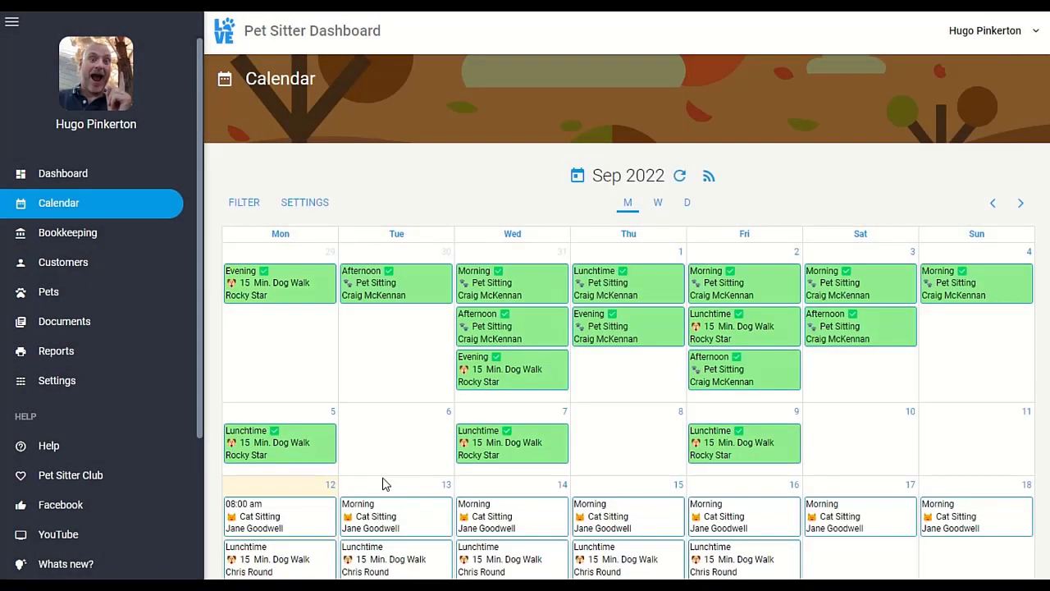
# Color the calendar's appointments by team members and save the settings
pyautogui.click(307, 205)
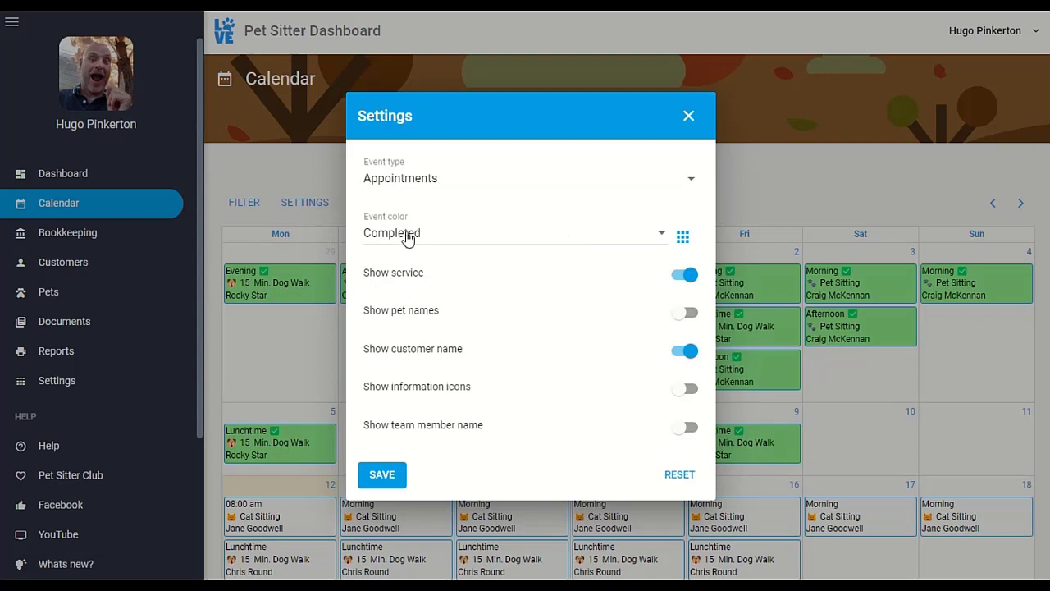
pyautogui.click(457, 239)
pyautogui.click(449, 277)
pyautogui.click(397, 474)
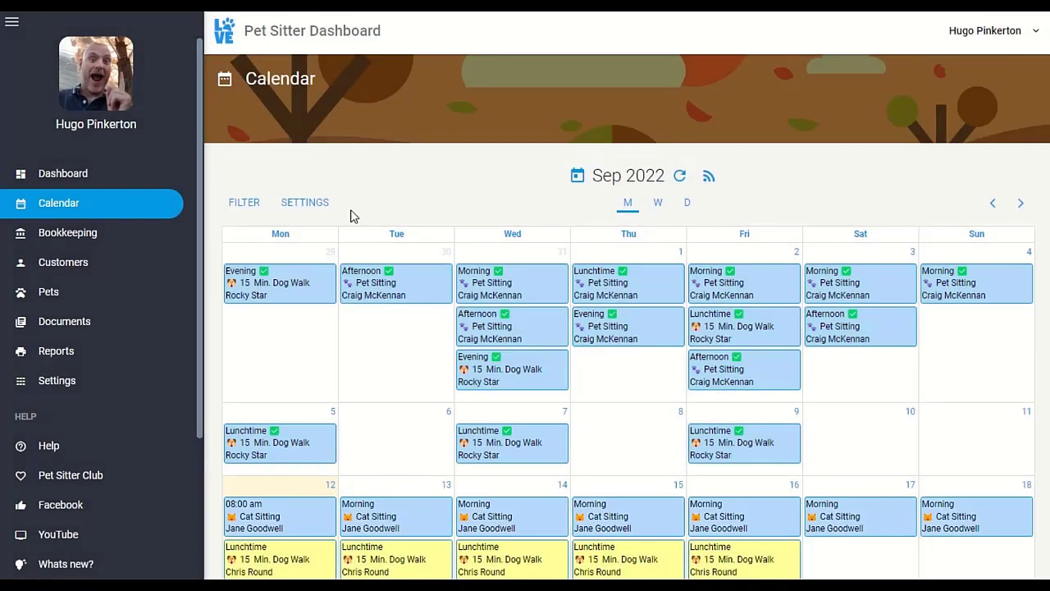
# Change the calendar's event color option to Services and save the settings
pyautogui.click(311, 207)
pyautogui.click(451, 247)
pyautogui.click(448, 272)
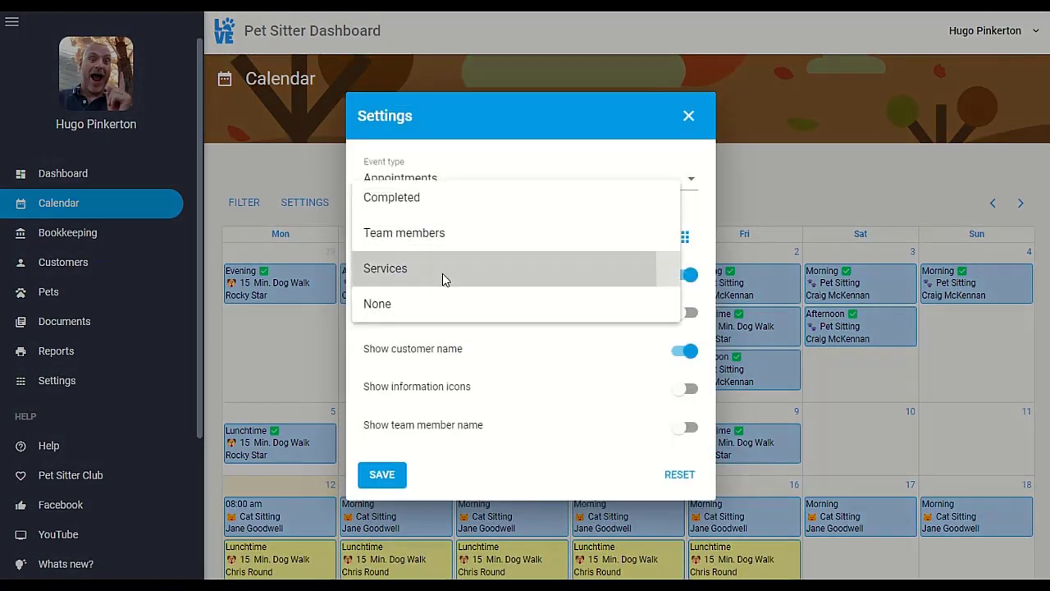
pyautogui.click(385, 480)
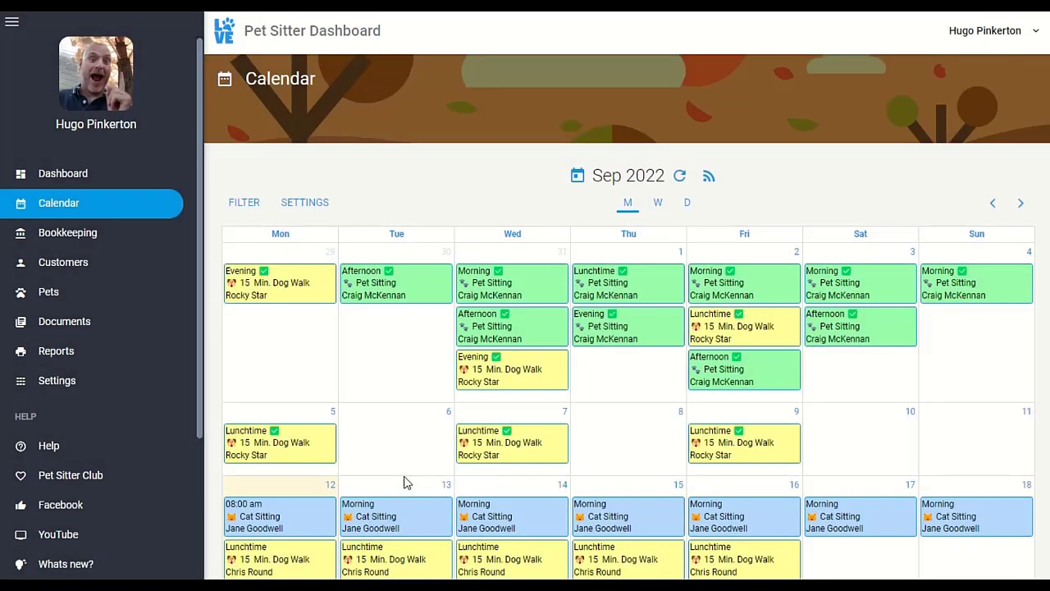
# Set the calendar's event color option to None and save the settings
pyautogui.click(305, 205)
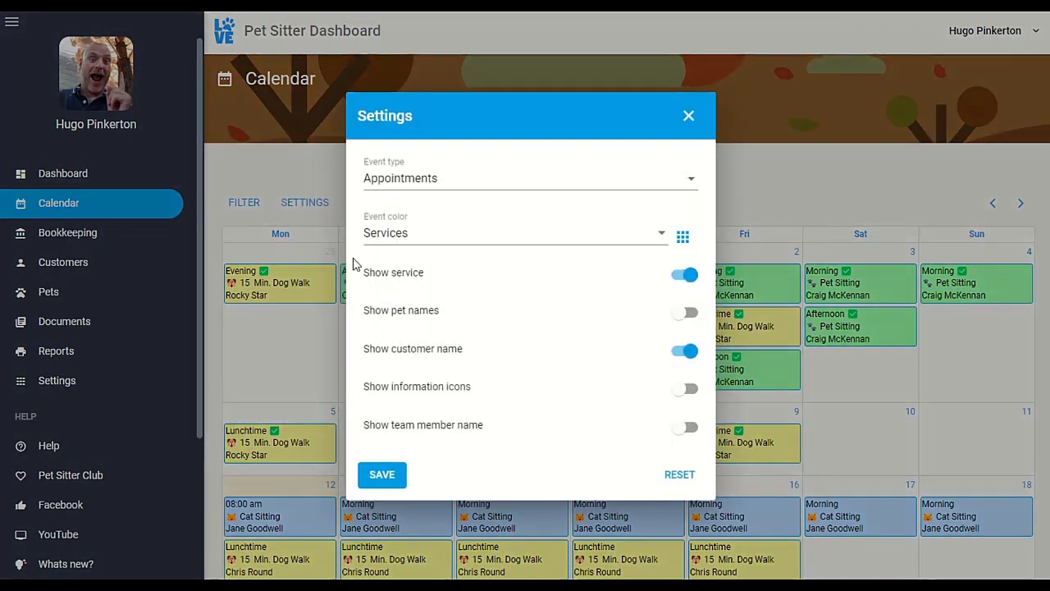
pyautogui.click(457, 242)
pyautogui.click(448, 271)
pyautogui.click(393, 476)
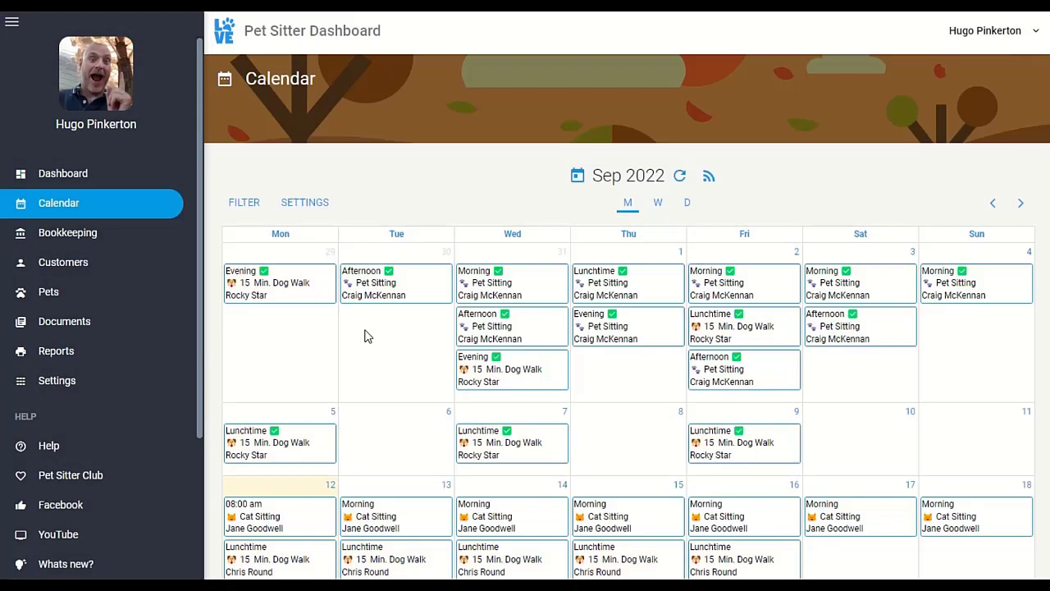
# Color the calendar's appointments by Completed, show pet names, information icons and team member names, and save the settings
pyautogui.click(305, 201)
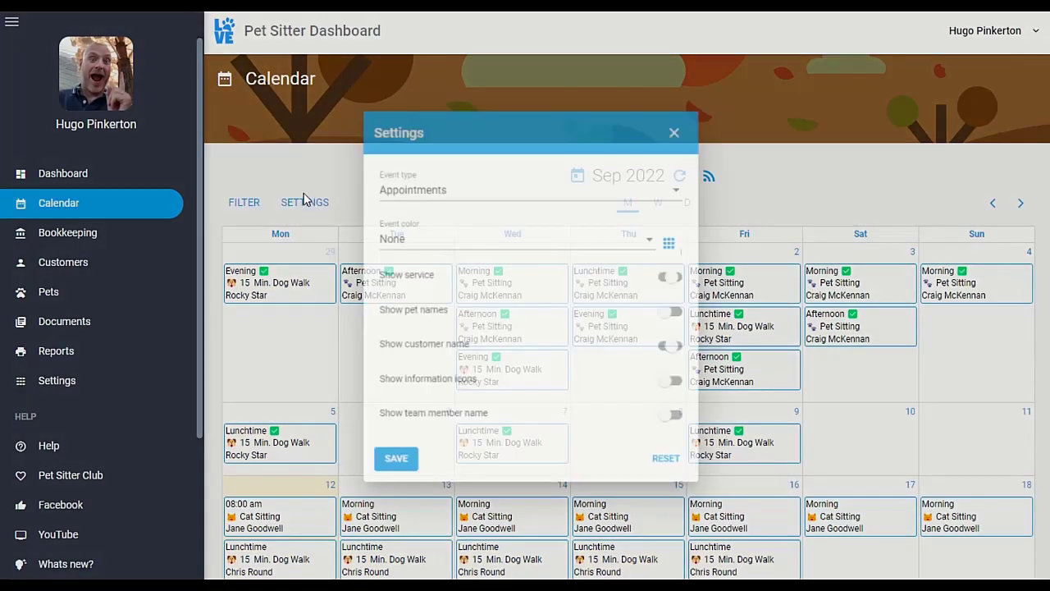
pyautogui.click(464, 237)
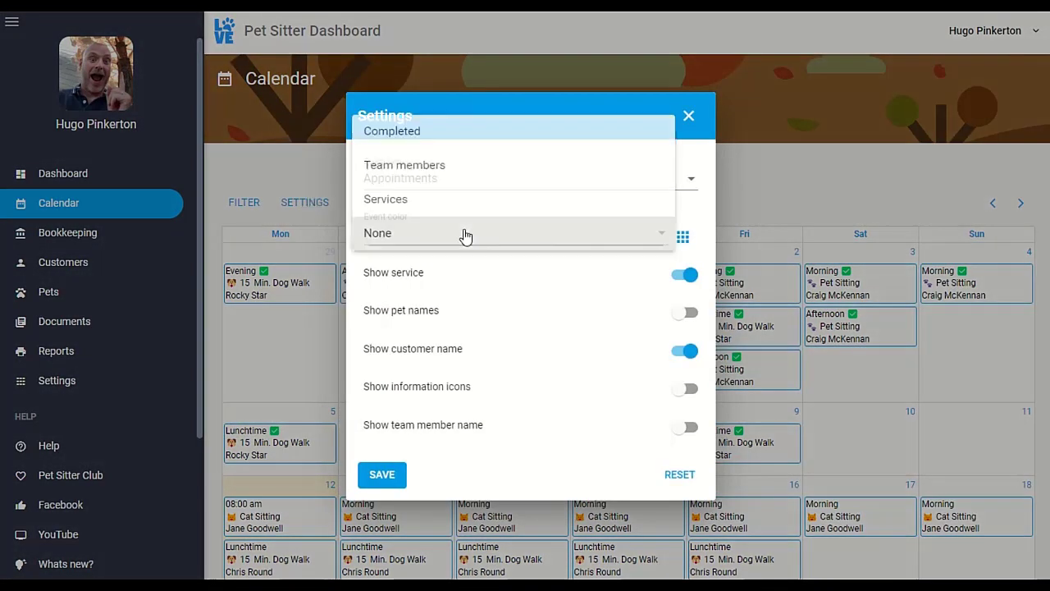
pyautogui.click(460, 130)
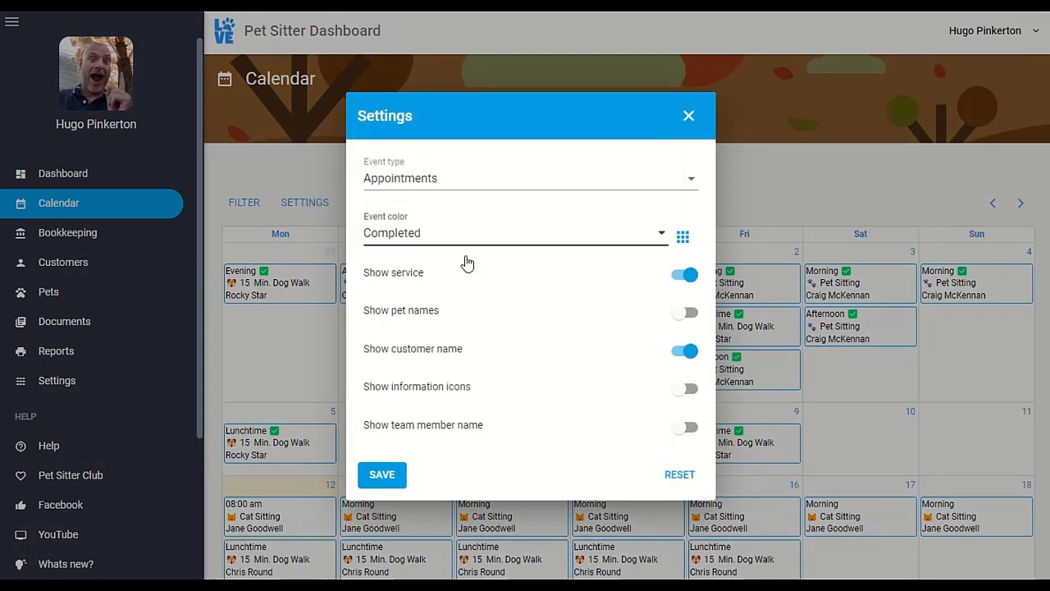
pyautogui.click(692, 313)
pyautogui.click(687, 389)
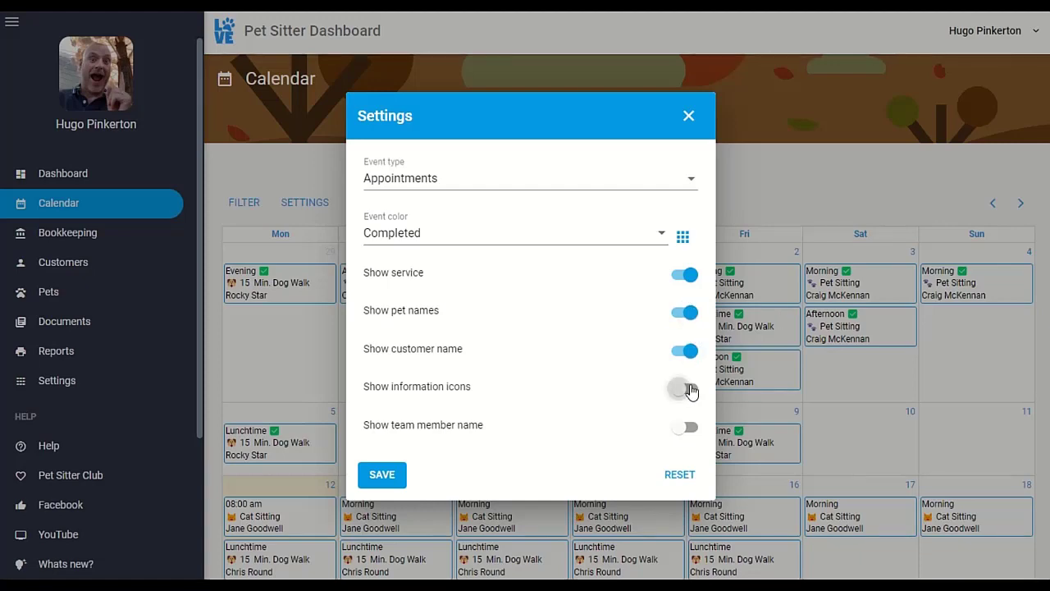
pyautogui.click(691, 427)
pyautogui.click(382, 479)
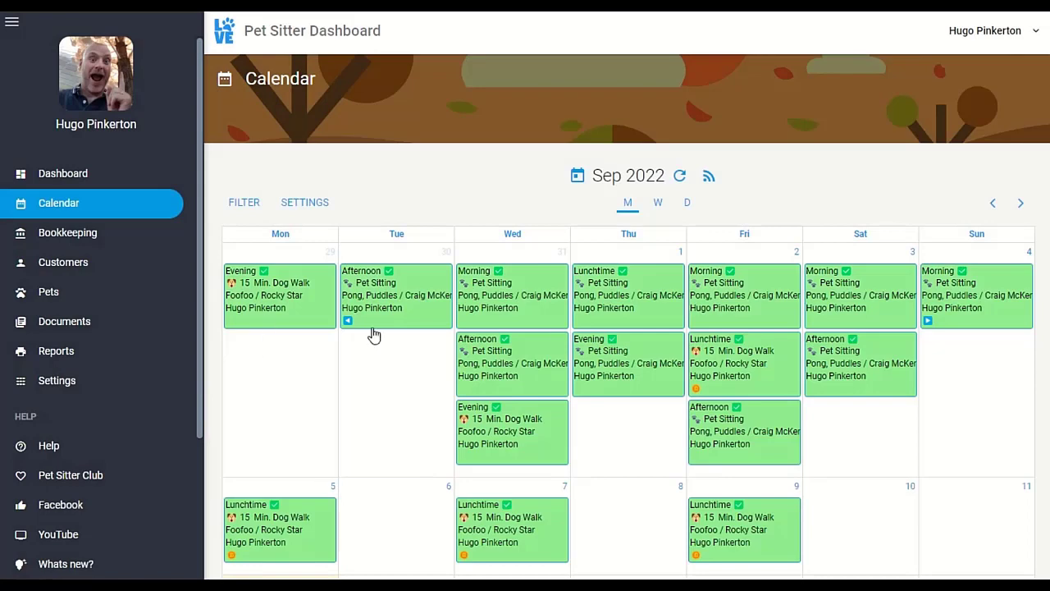
pyautogui.click(292, 299)
pyautogui.click(253, 357)
# Hide the service and the pet names on the calendar's appointments, saving the settings after each change
pyautogui.click(304, 202)
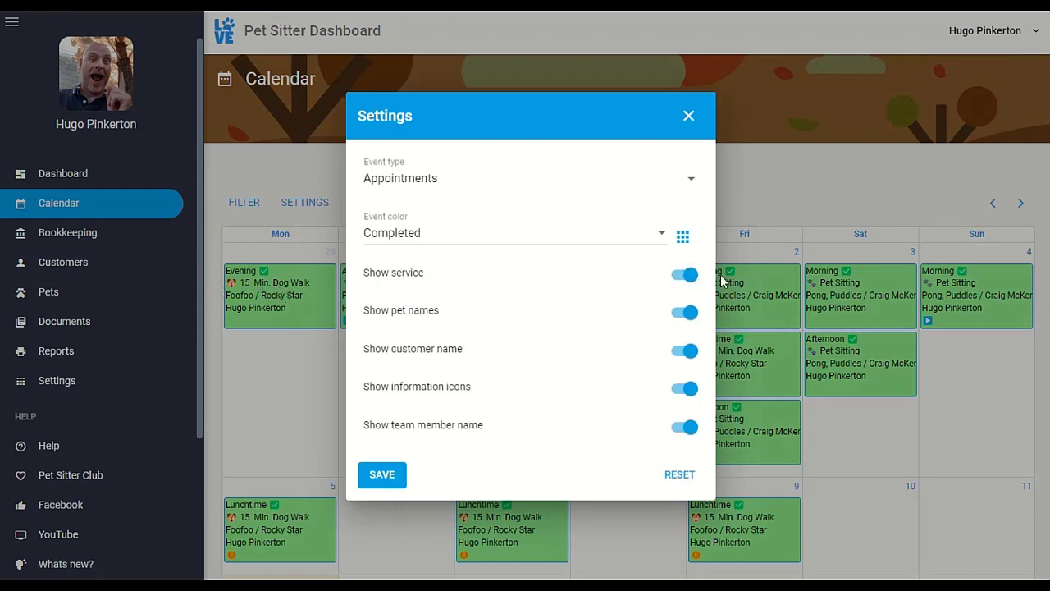
pyautogui.click(684, 275)
pyautogui.click(383, 479)
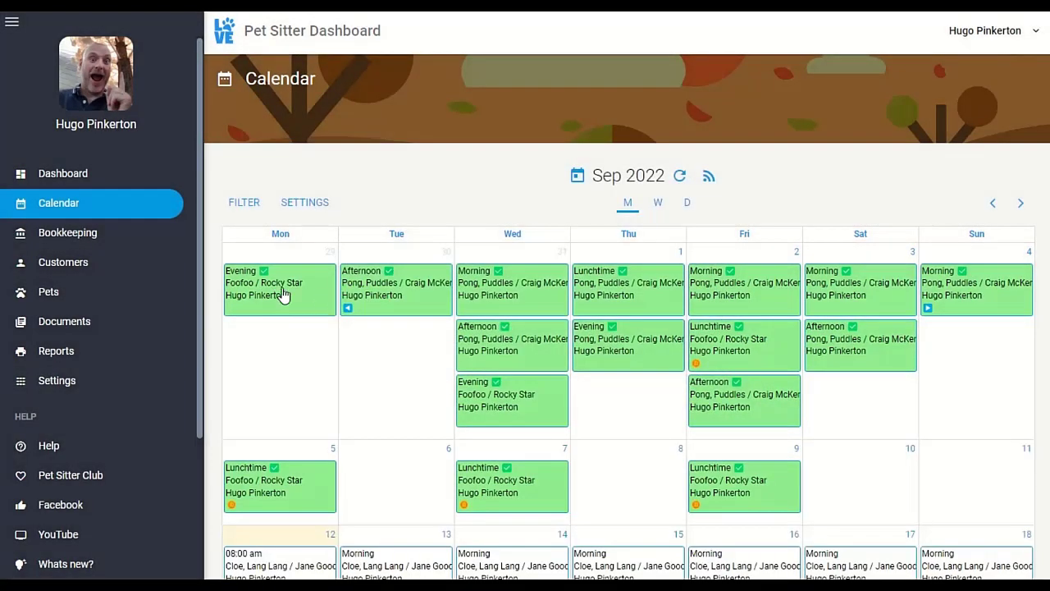
pyautogui.click(303, 201)
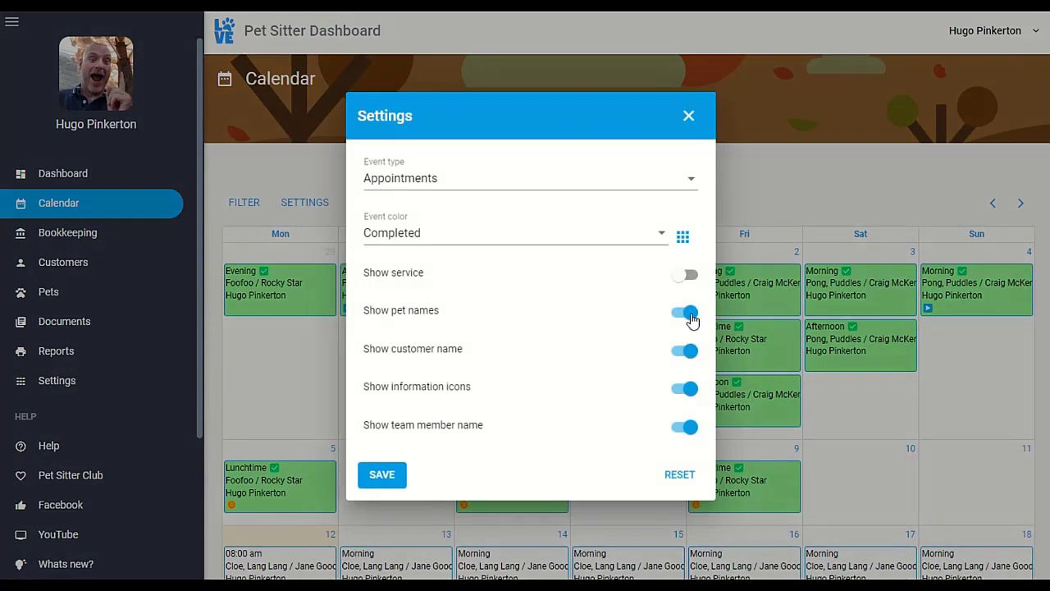
pyautogui.click(687, 314)
pyautogui.click(392, 484)
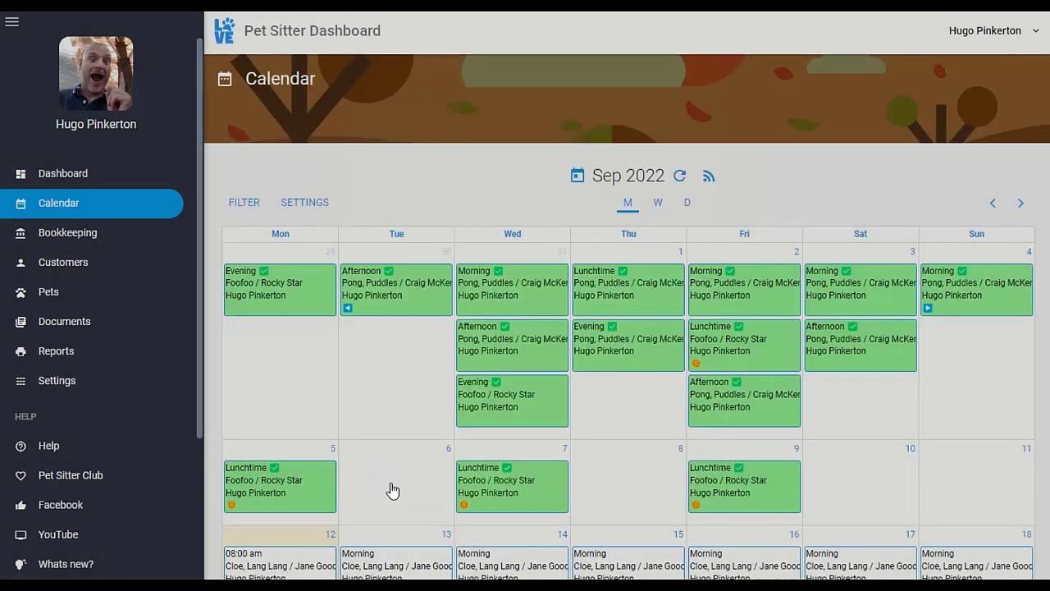
# Hide the customer name and the information icons on the calendar's appointments, saving the settings after each change
pyautogui.click(305, 204)
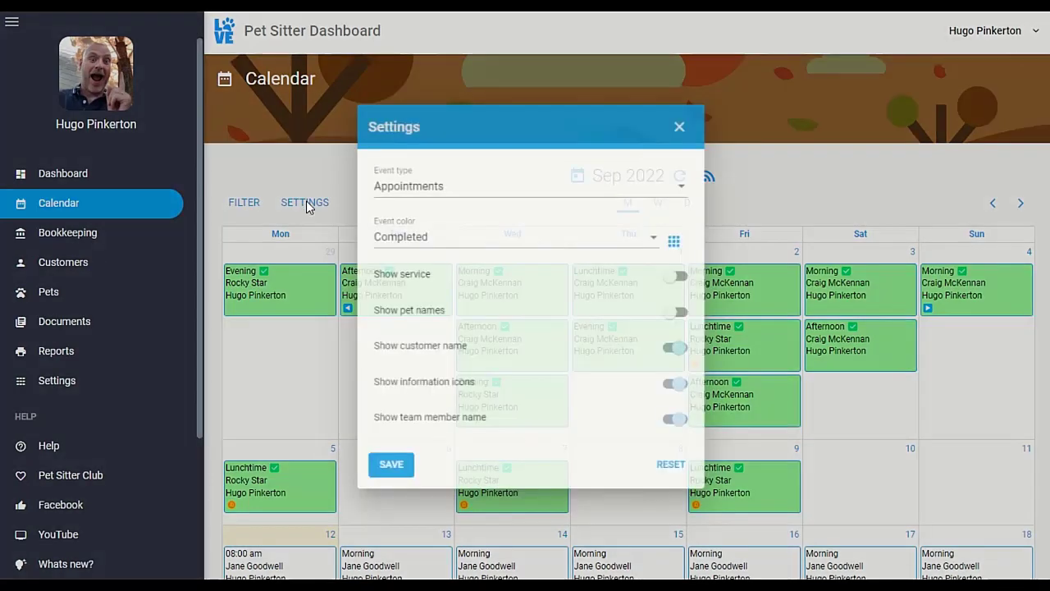
pyautogui.click(688, 350)
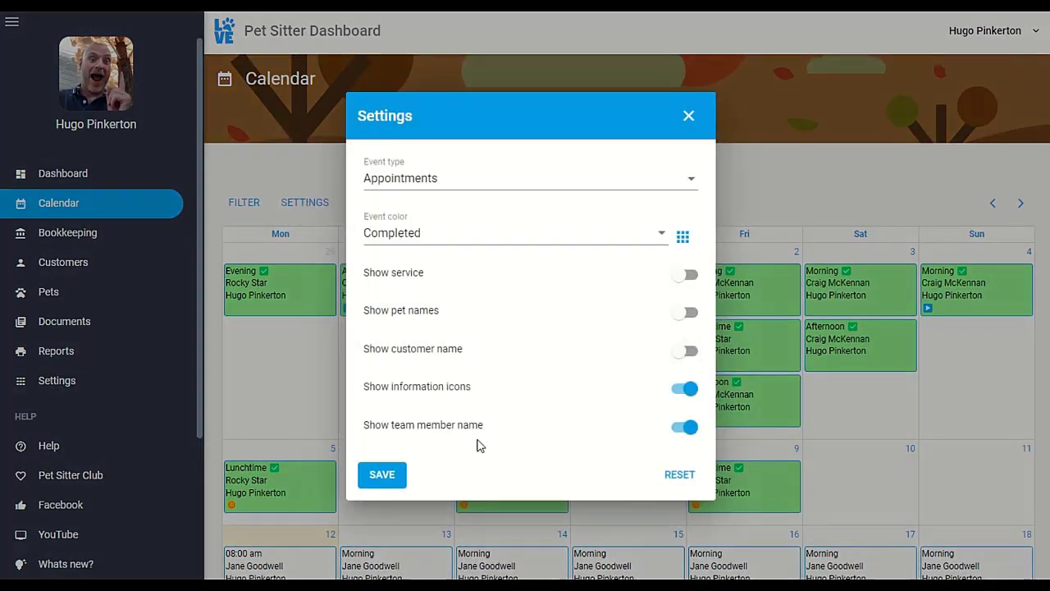
pyautogui.click(371, 484)
pyautogui.click(305, 205)
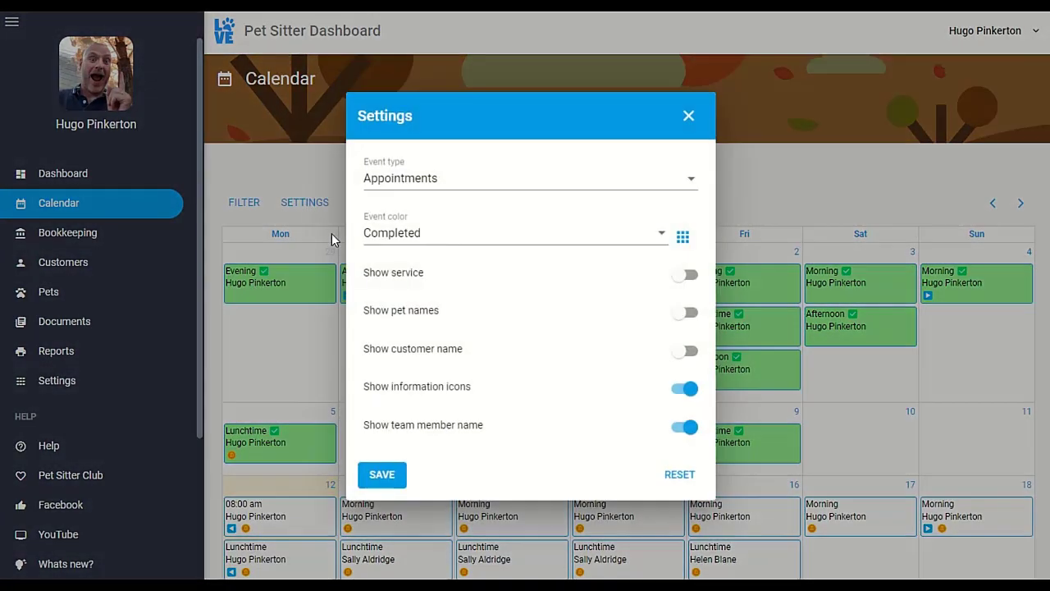
pyautogui.click(687, 389)
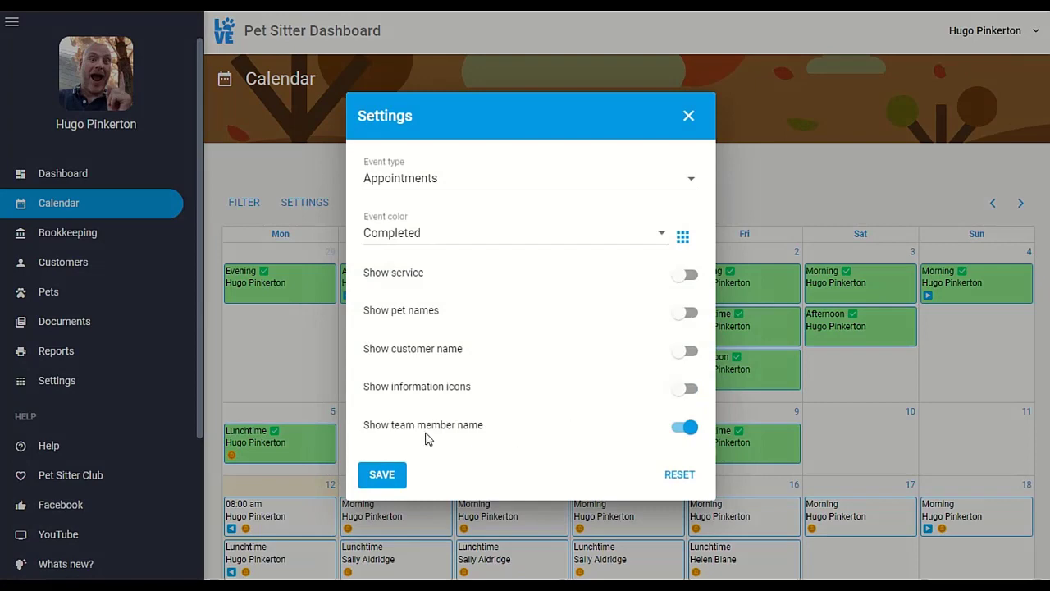
pyautogui.click(390, 482)
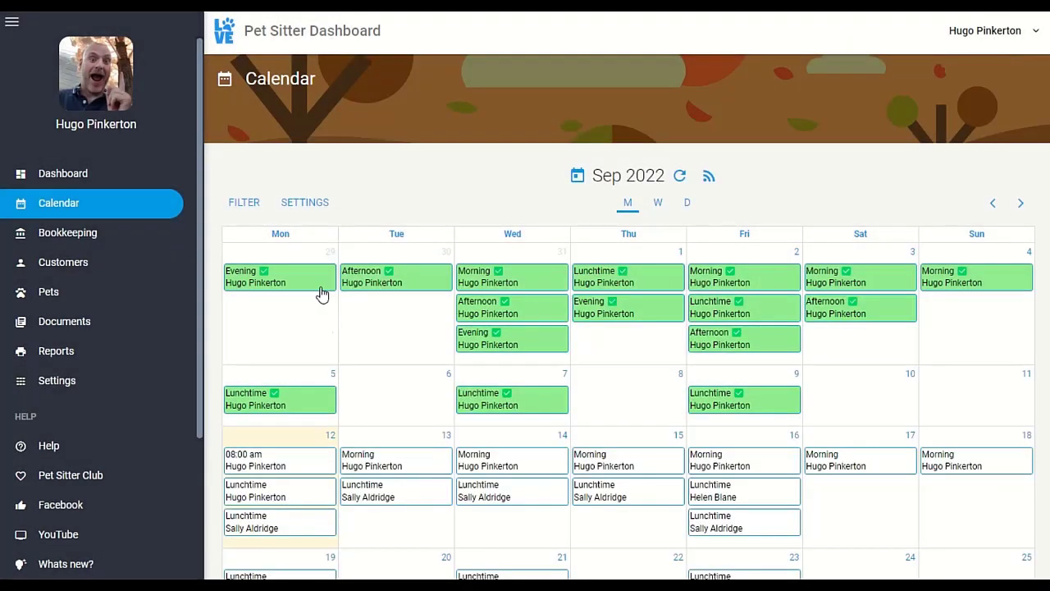
# Hide the team member name on the calendar's appointments and save the settings
pyautogui.click(320, 202)
pyautogui.click(693, 428)
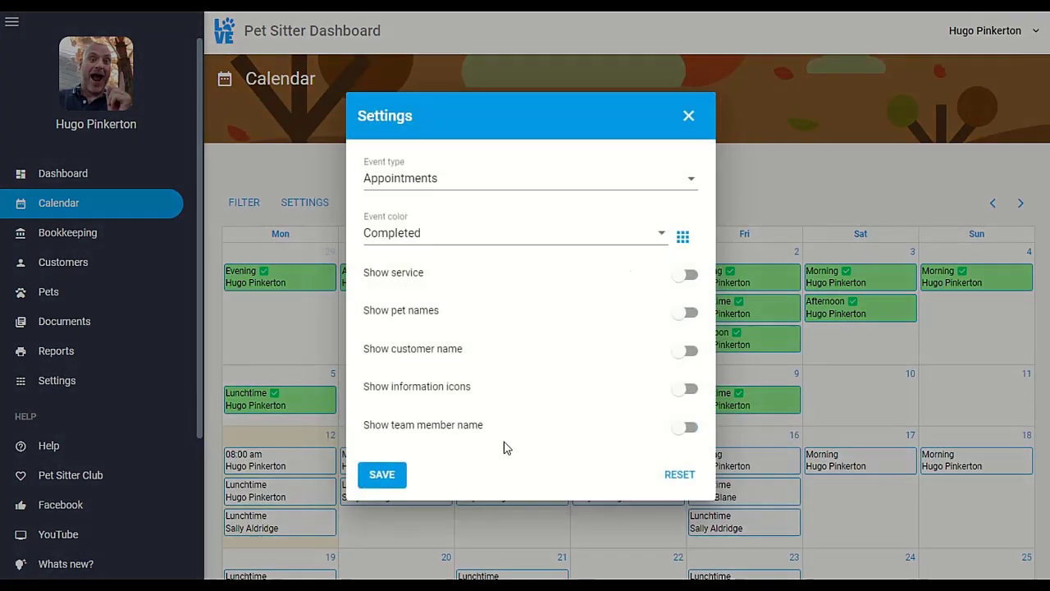
pyautogui.click(382, 483)
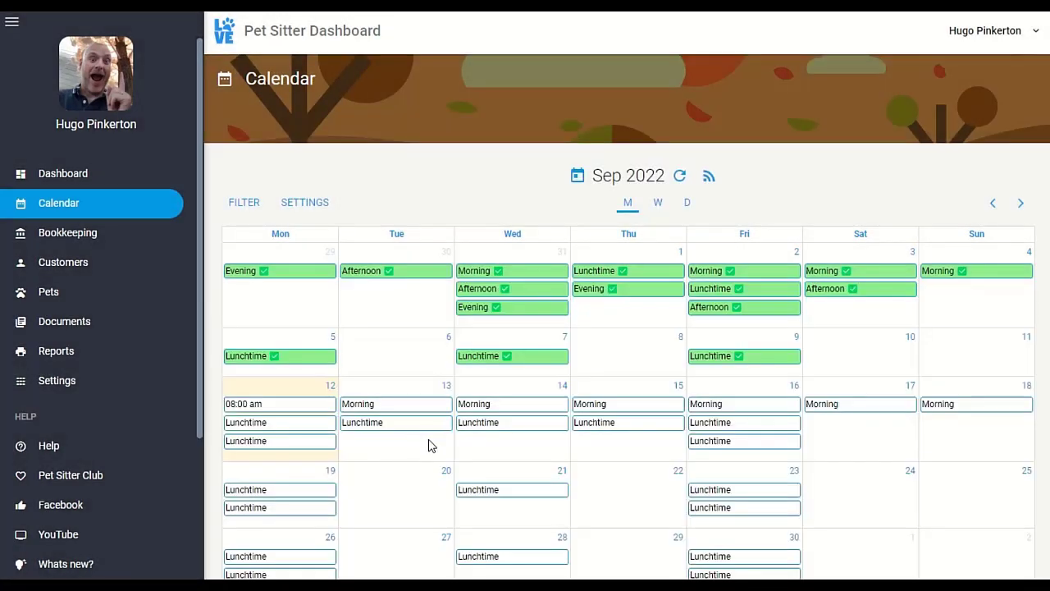
# Show the service, pet names, customer name and information icons on the calendar's appointments and save the settings
pyautogui.click(322, 205)
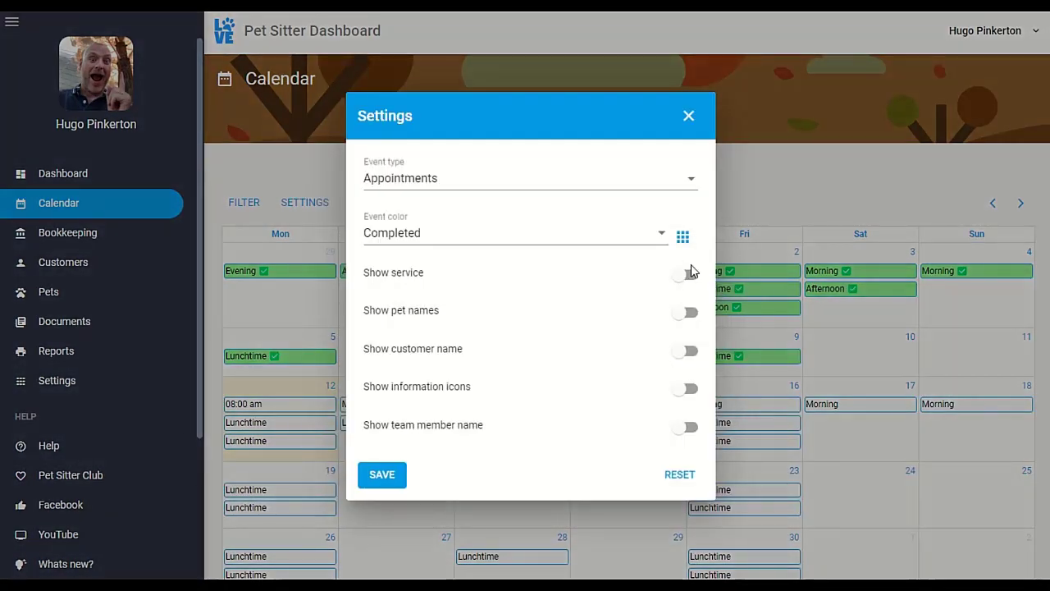
pyautogui.click(689, 275)
pyautogui.click(688, 311)
pyautogui.click(689, 353)
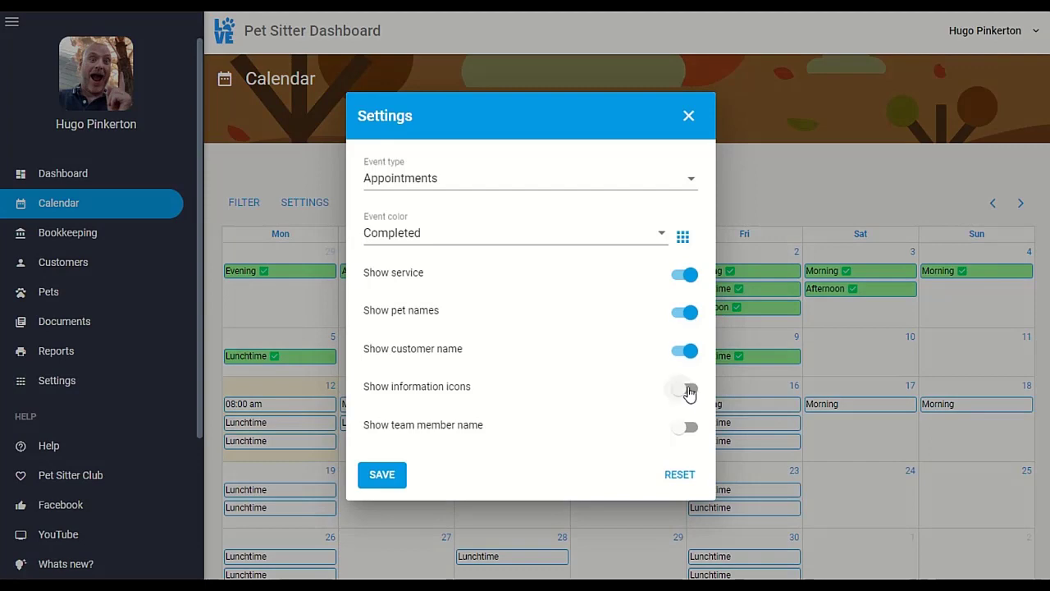
pyautogui.click(690, 390)
pyautogui.click(378, 480)
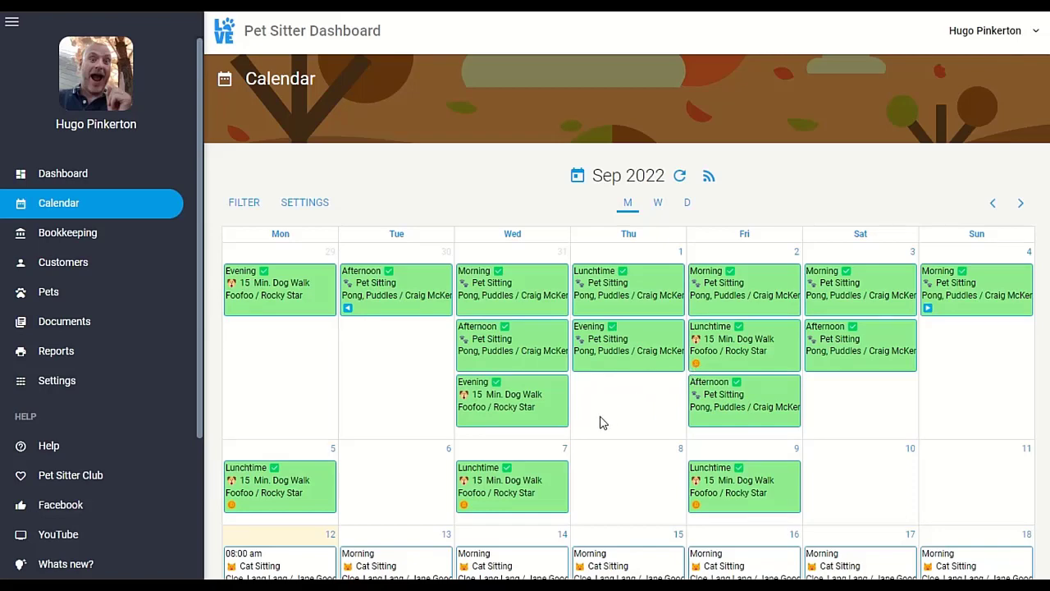
# Check the arrow icon's help in the 30 August pet sitting appointment and view the 29 August dog walk's details
pyautogui.click(356, 310)
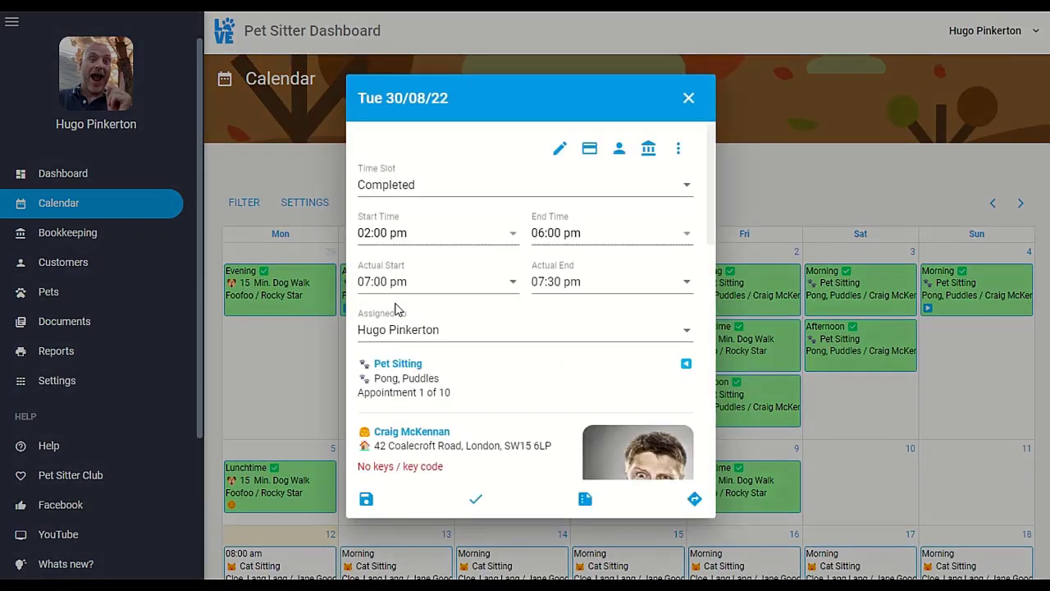
pyautogui.click(686, 365)
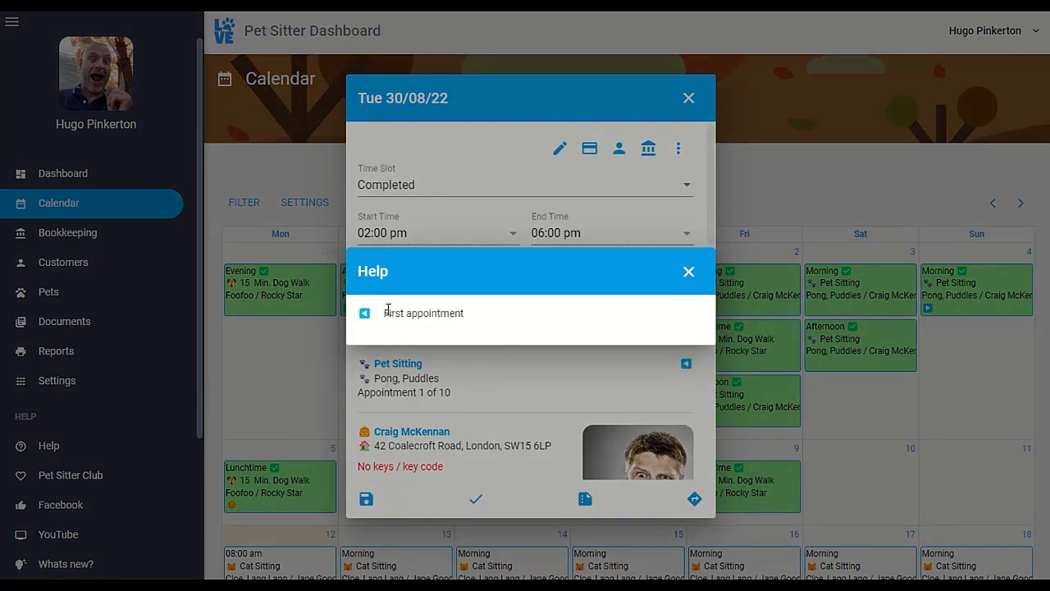
pyautogui.click(690, 274)
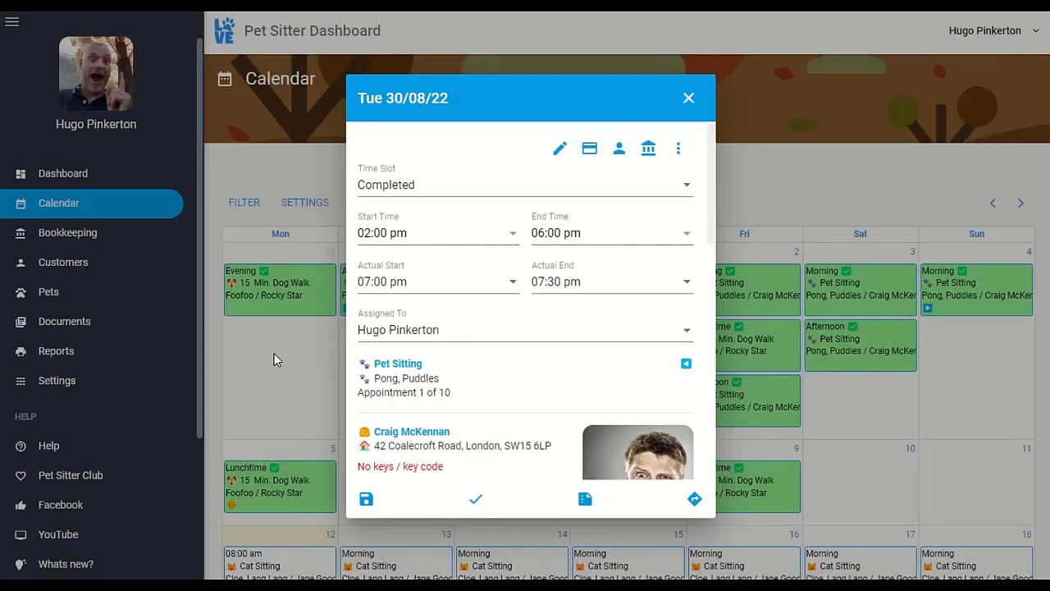
pyautogui.click(276, 358)
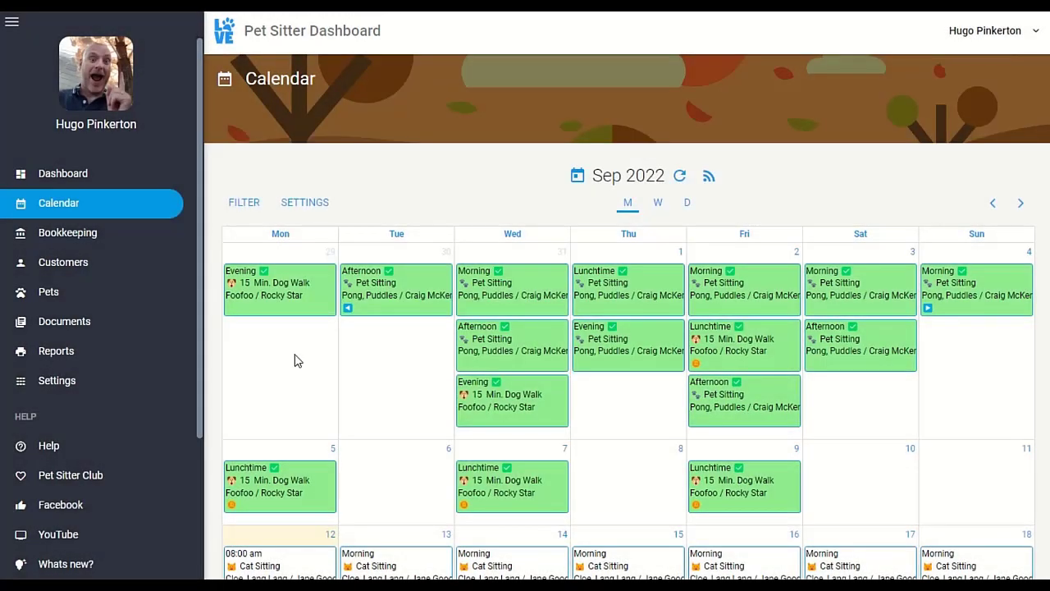
pyautogui.click(294, 291)
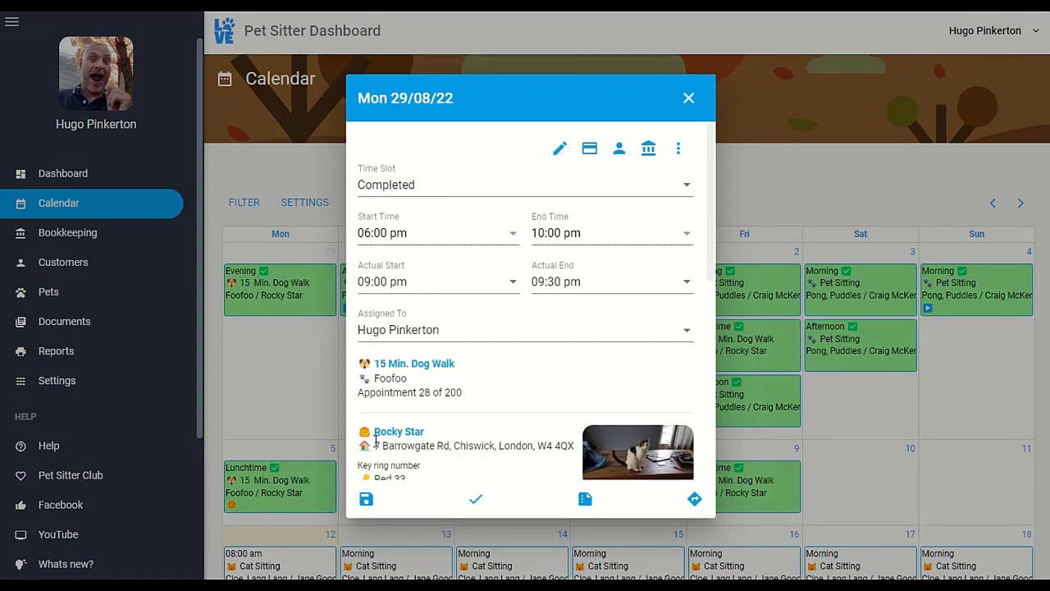
pyautogui.click(276, 358)
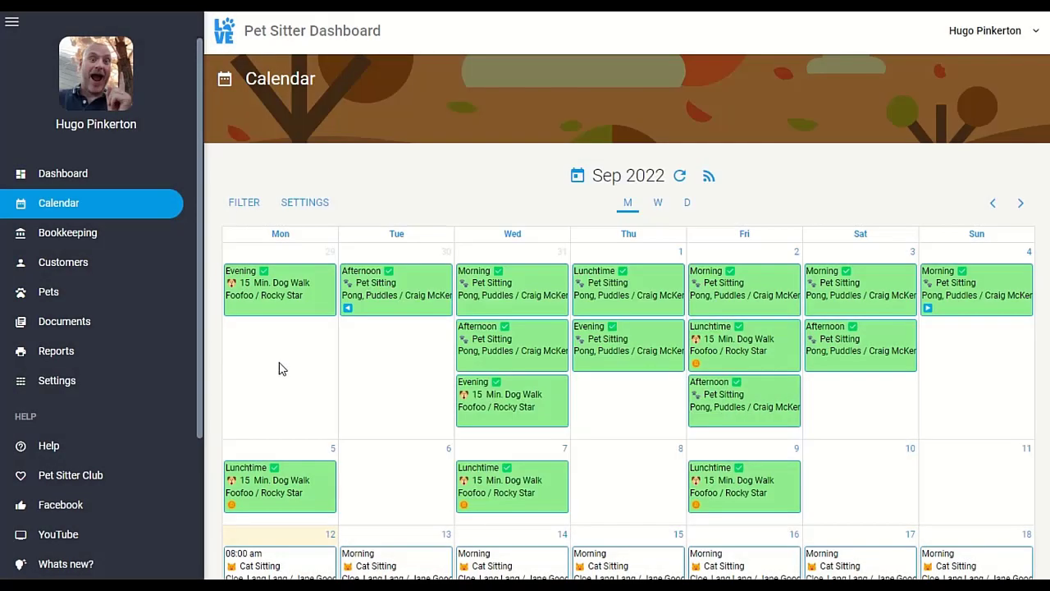
# Start adding a holiday from Monday 29 August in the calendar and title it "Public Holiday"
pyautogui.click(279, 365)
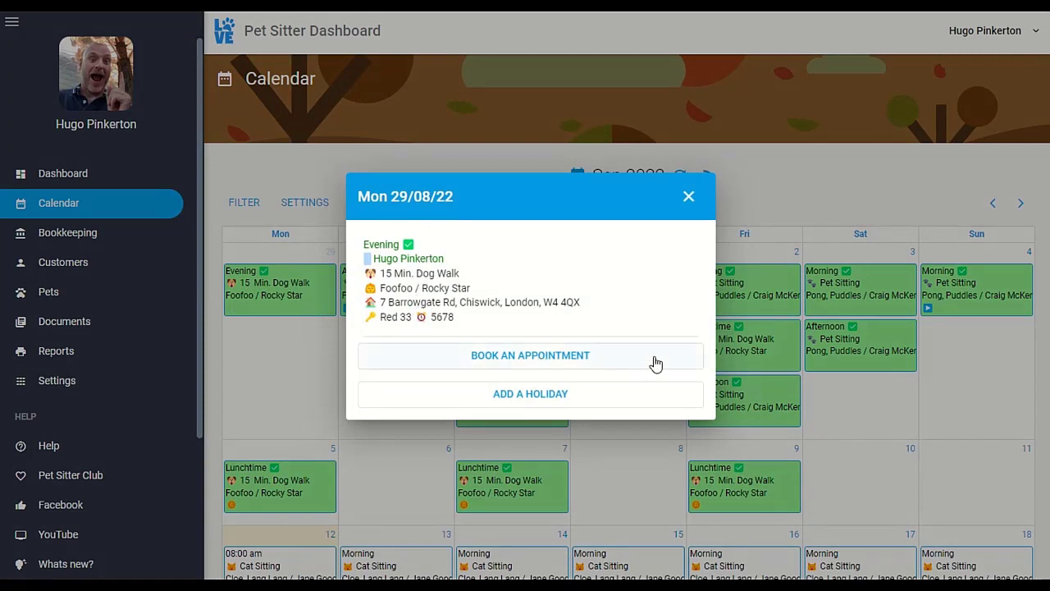
pyautogui.click(650, 401)
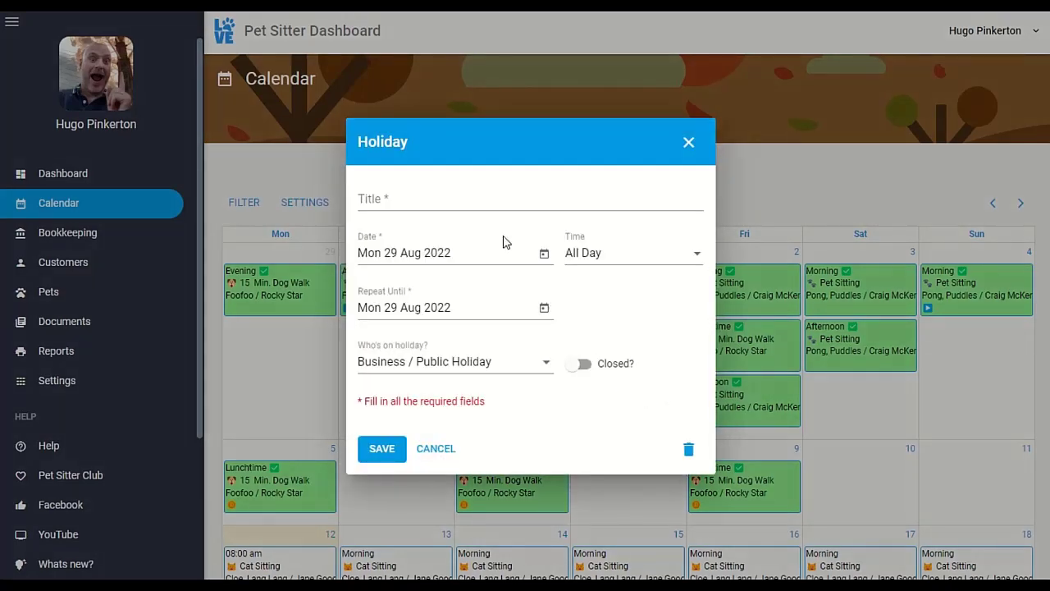
pyautogui.click(485, 203)
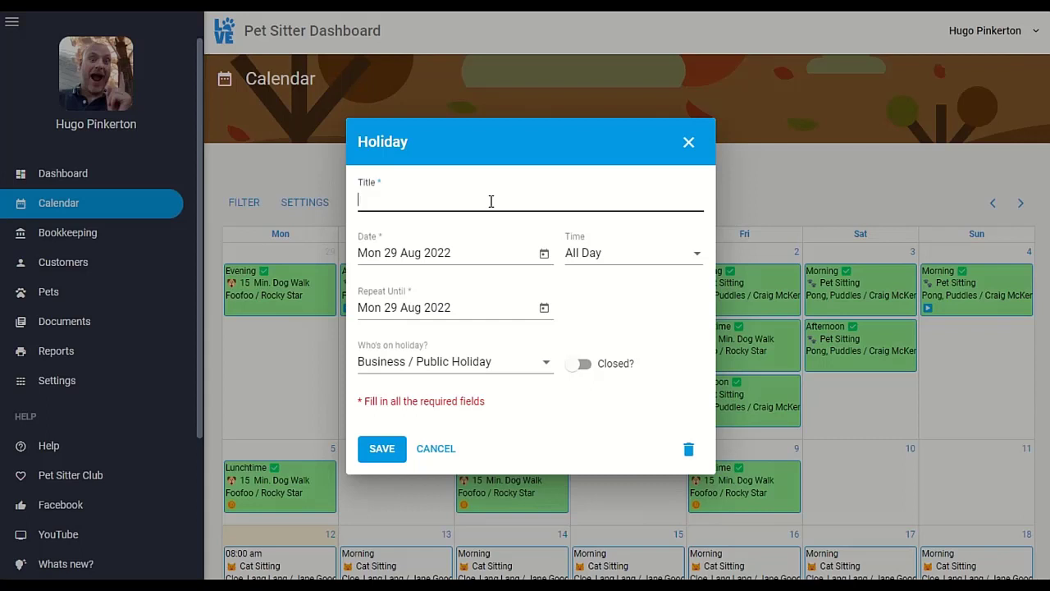
pyautogui.write('Public Holiday')
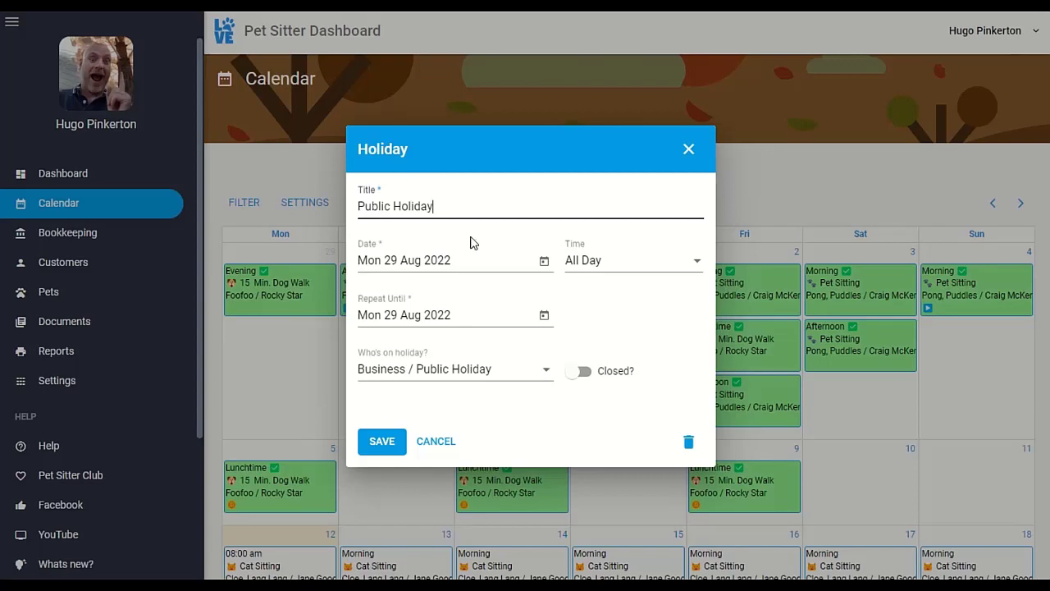
# Set the holiday's date to Mon 19 Sep 2022
pyautogui.click(545, 262)
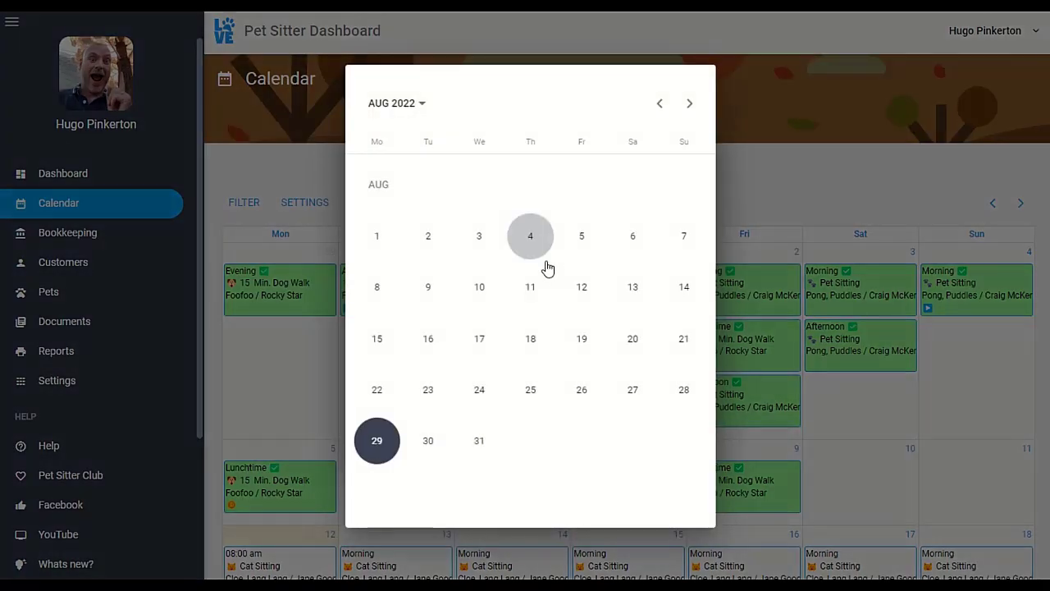
pyautogui.click(690, 102)
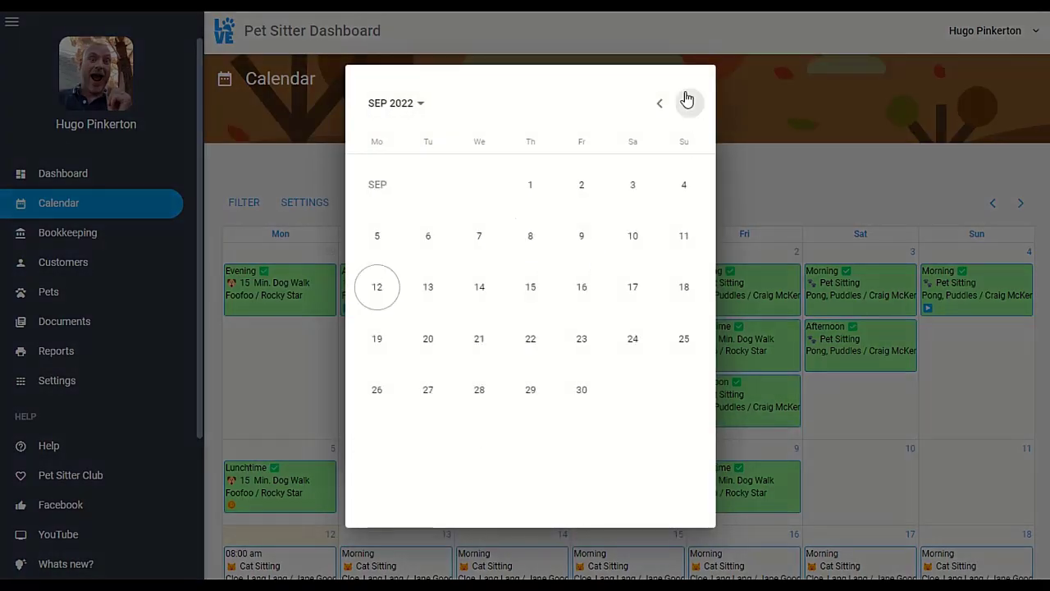
pyautogui.click(377, 339)
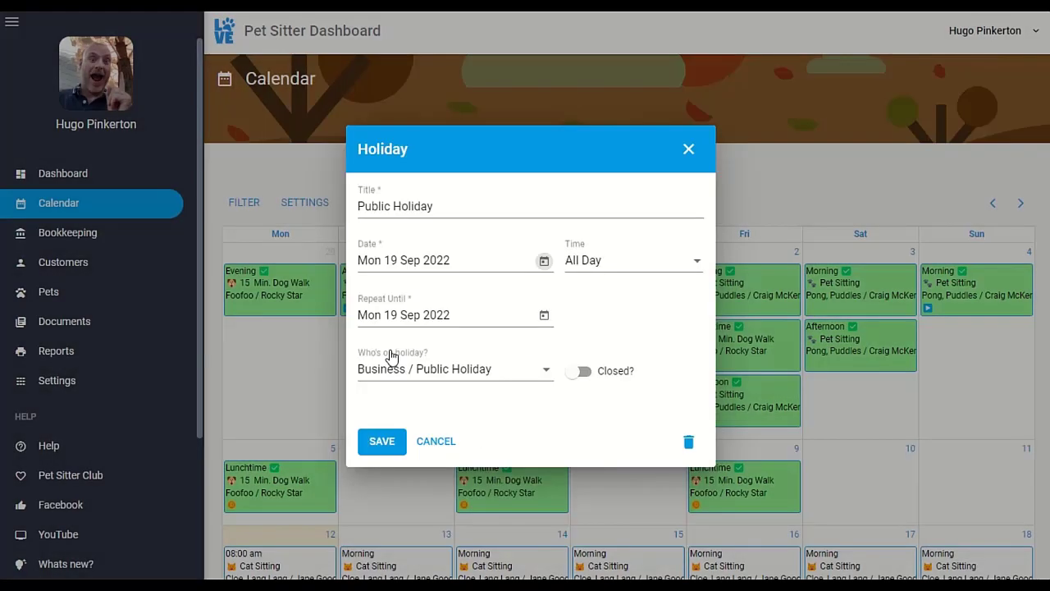
# Keep the holiday all day under Business / Public Holiday, switch the closed option, save it, and check 19 September in the calendar
pyautogui.click(628, 261)
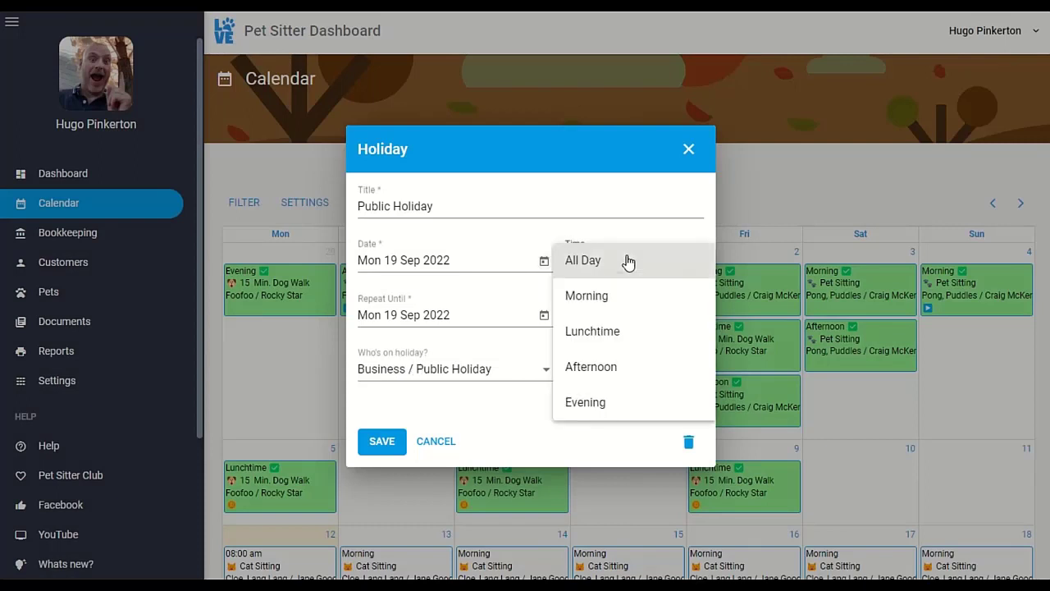
pyautogui.click(629, 261)
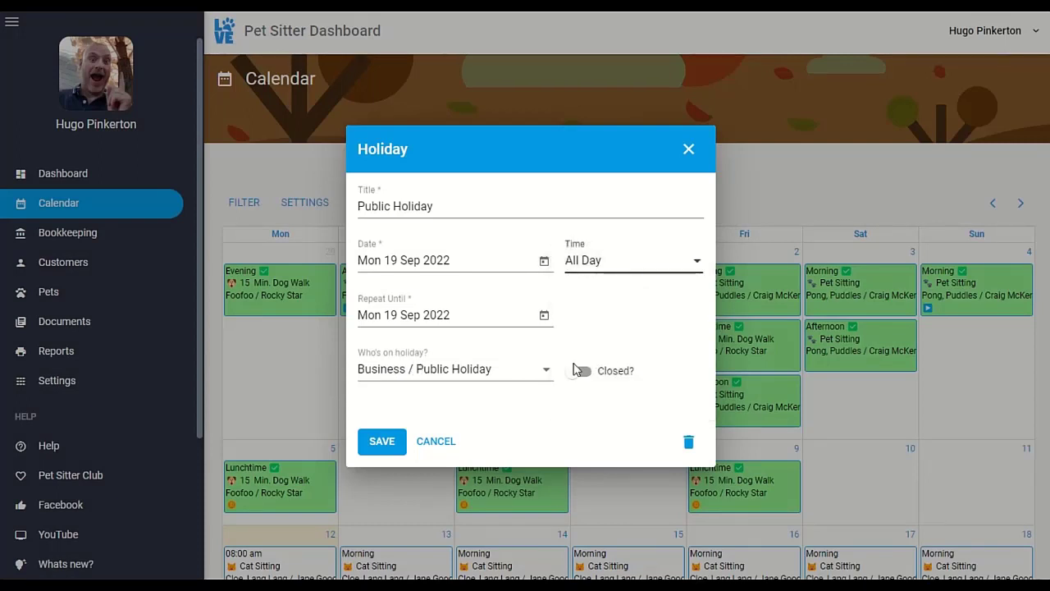
pyautogui.click(473, 378)
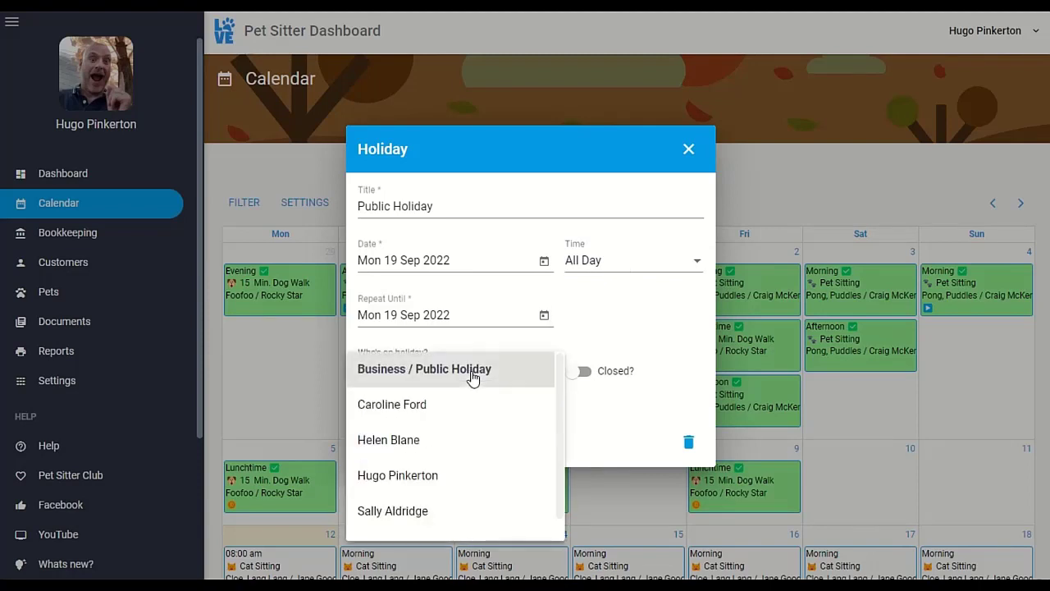
pyautogui.click(666, 404)
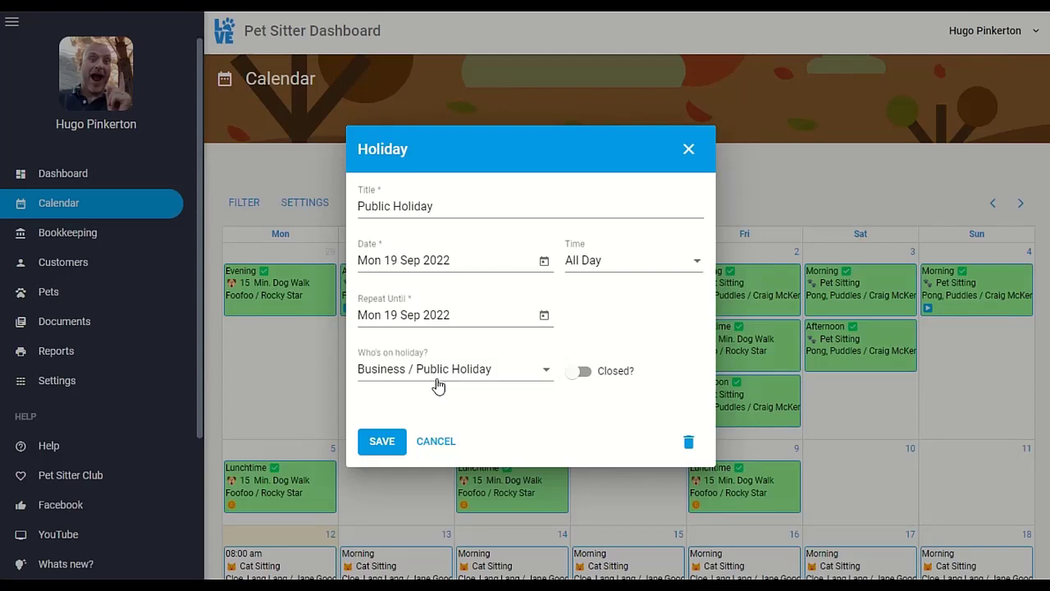
pyautogui.click(579, 377)
pyautogui.click(373, 441)
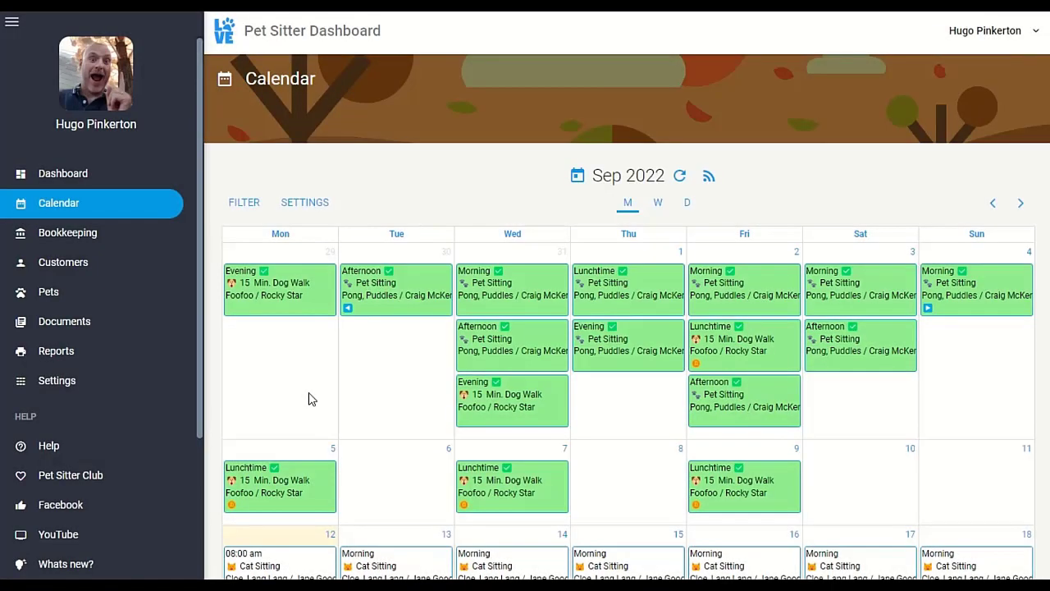
pyautogui.scroll(-5, 308, 399)
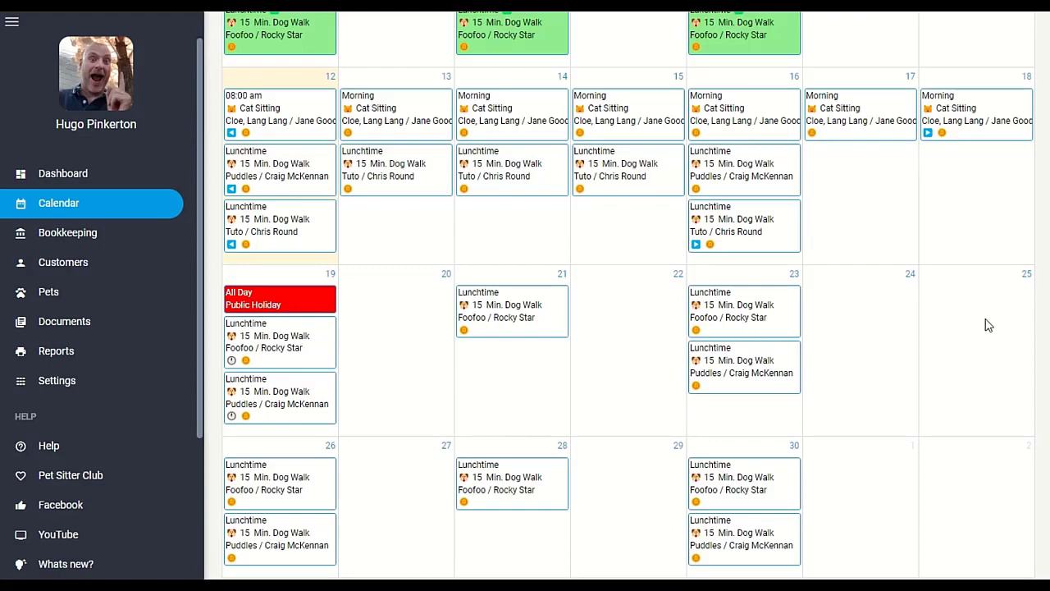
pyautogui.scroll(5, 628, 296)
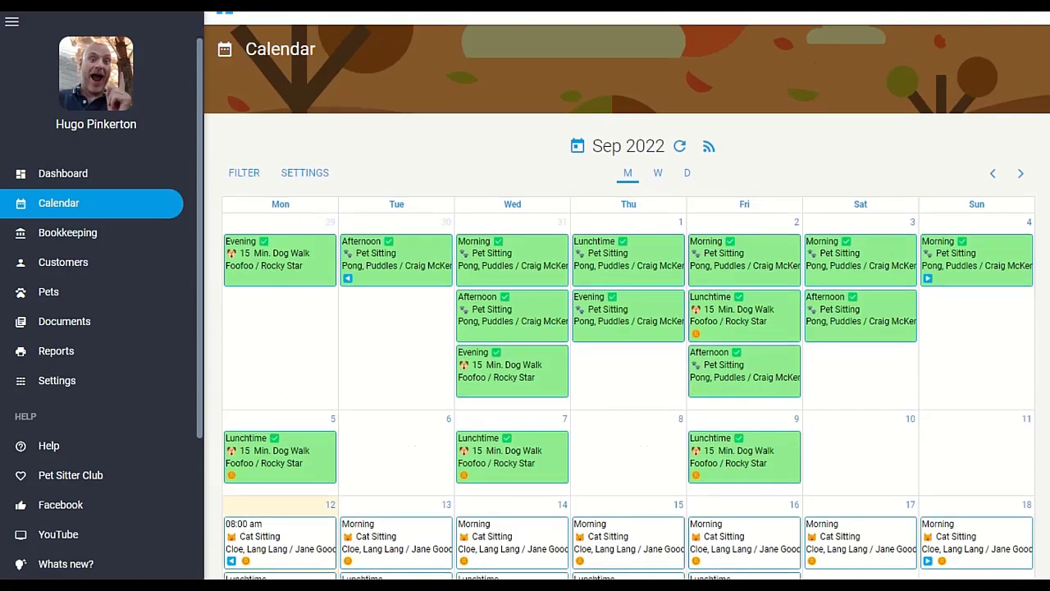
# Filter the calendar's appointments by the first customer listed
pyautogui.click(249, 174)
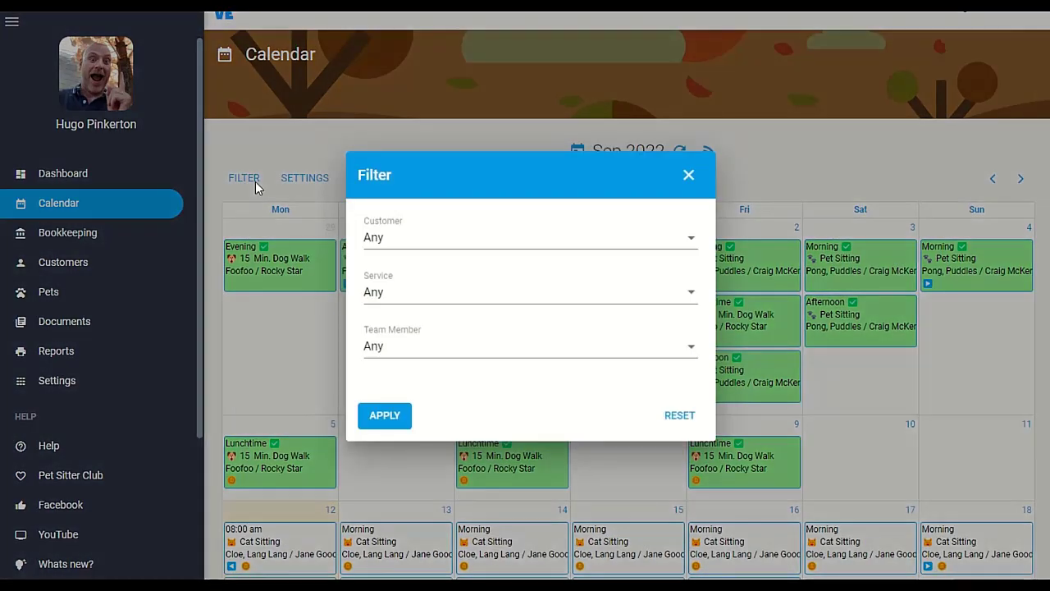
pyautogui.click(564, 243)
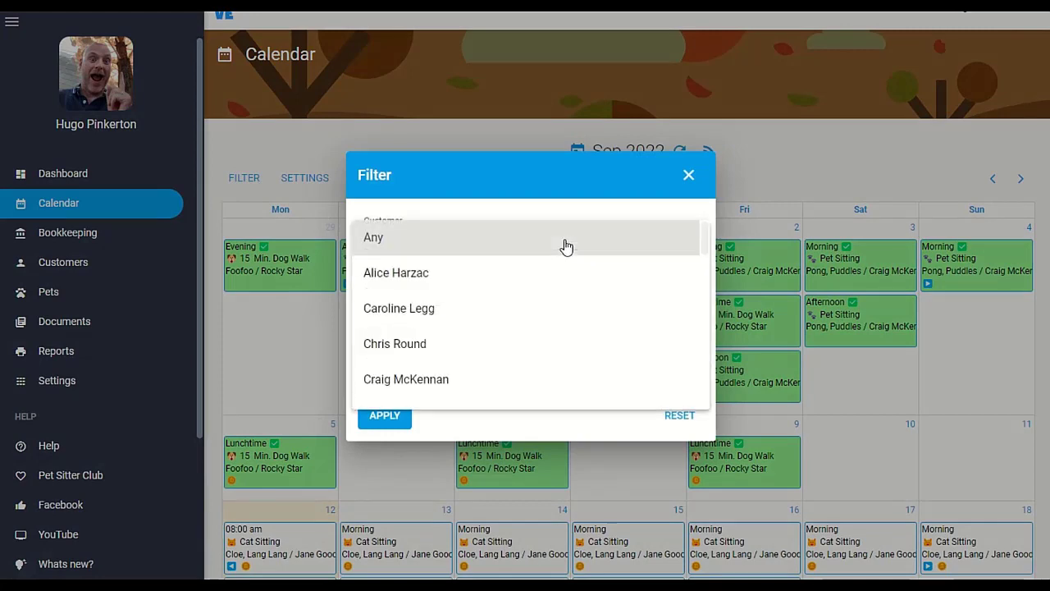
pyautogui.click(509, 275)
pyautogui.click(389, 416)
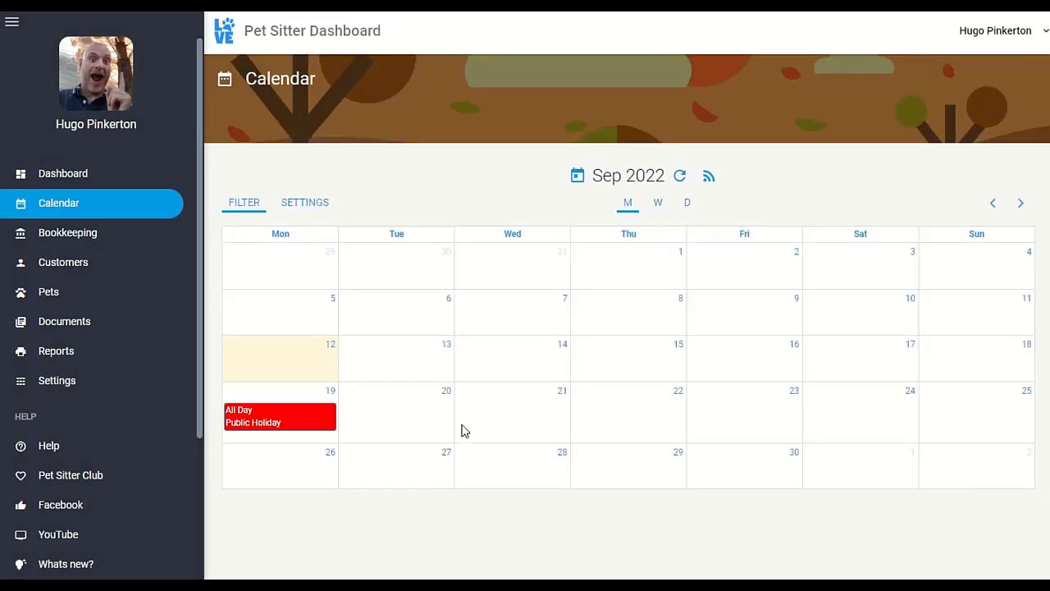
# Set the calendar filter's customer back to Any and filter by the Cat Sitting service
pyautogui.click(244, 206)
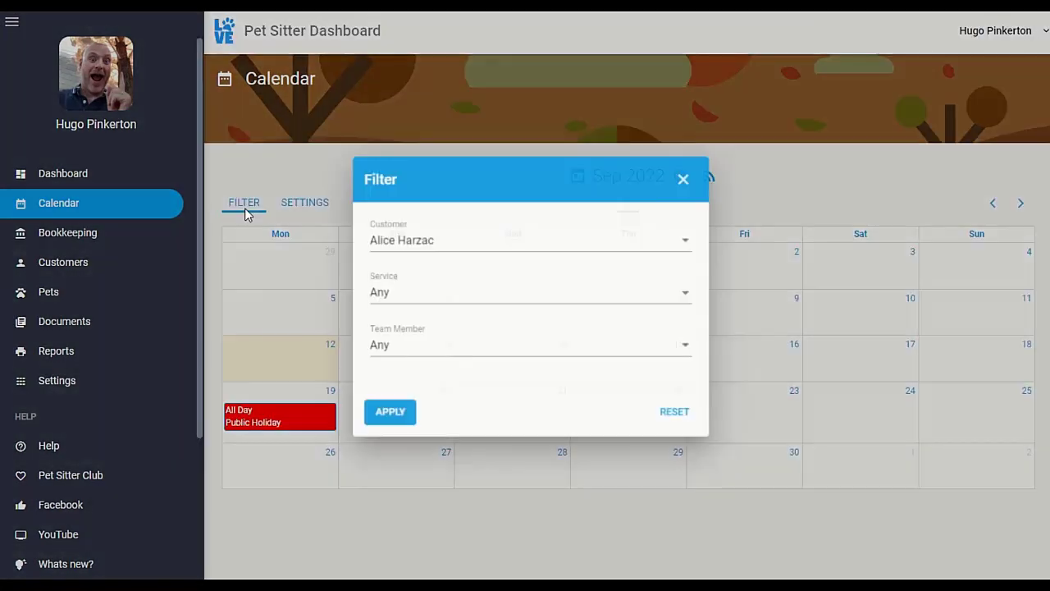
pyautogui.click(465, 240)
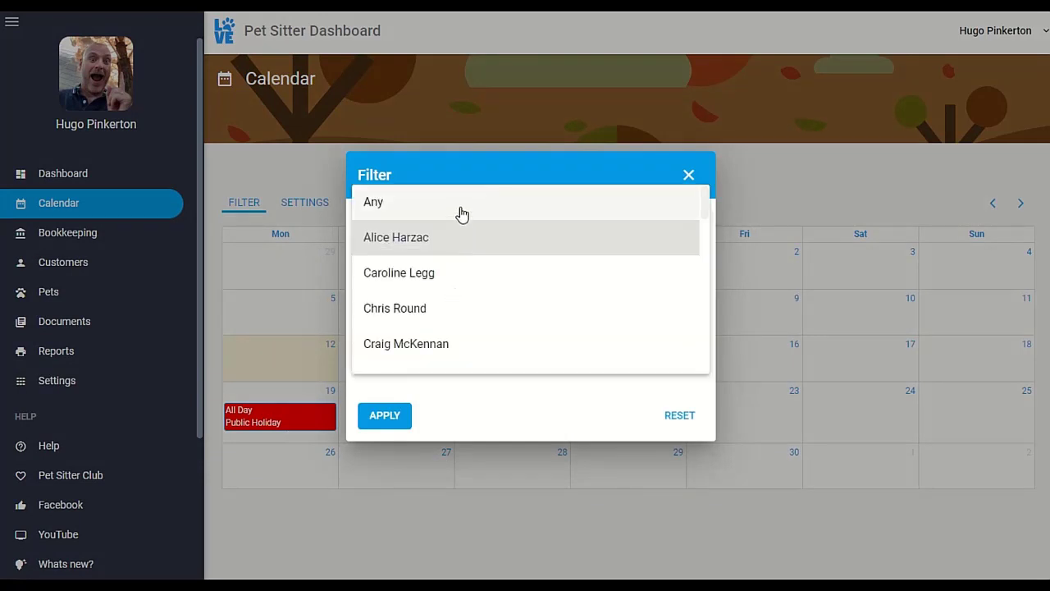
pyautogui.click(460, 212)
pyautogui.click(448, 303)
pyautogui.click(429, 340)
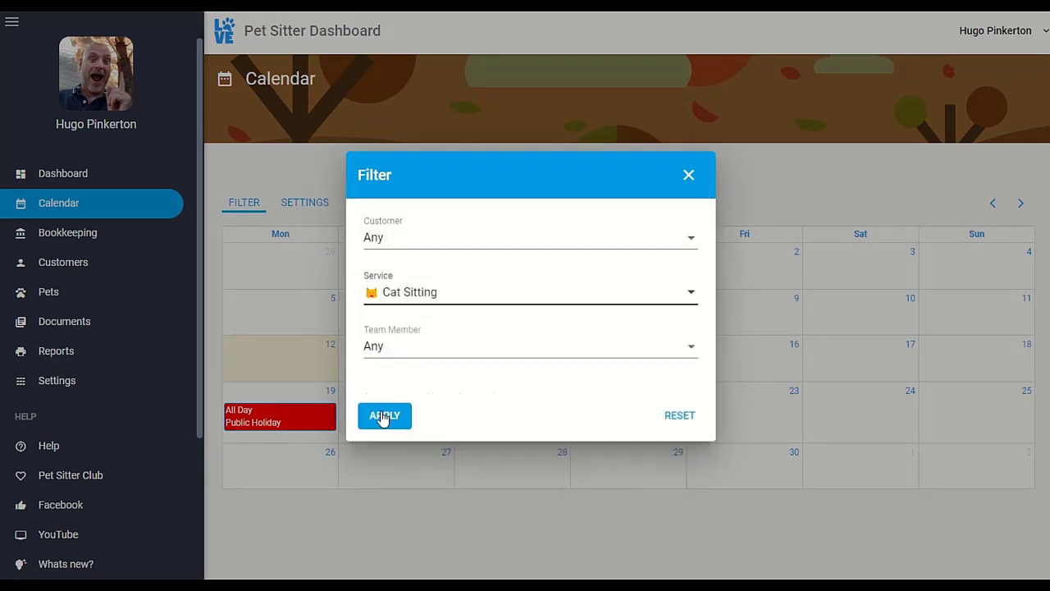
pyautogui.click(384, 415)
# Set the filter's service back to Any and filter the calendar by the first named team member
pyautogui.click(250, 207)
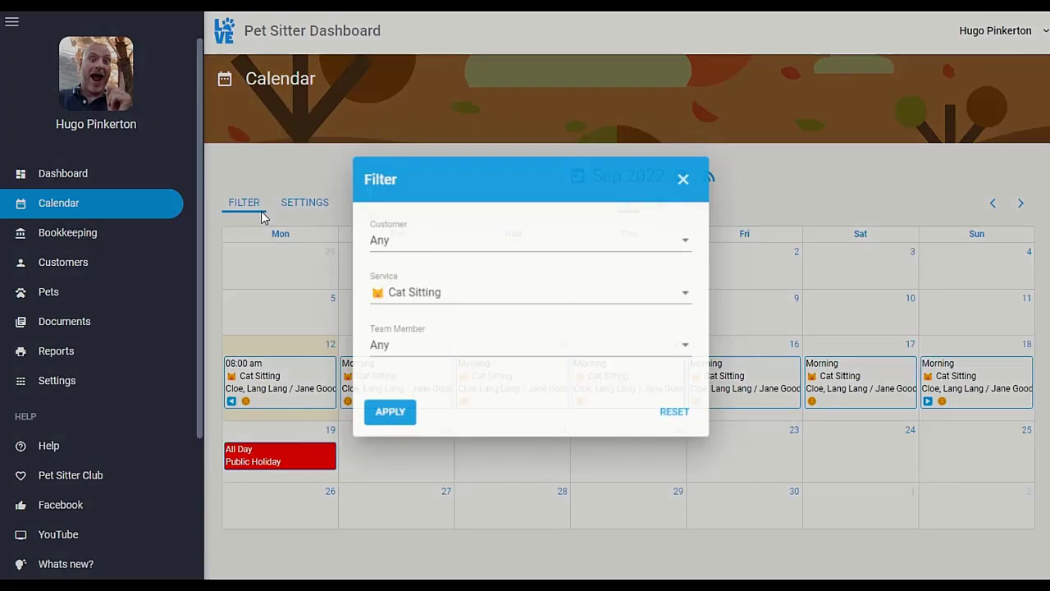
pyautogui.click(448, 302)
pyautogui.click(436, 259)
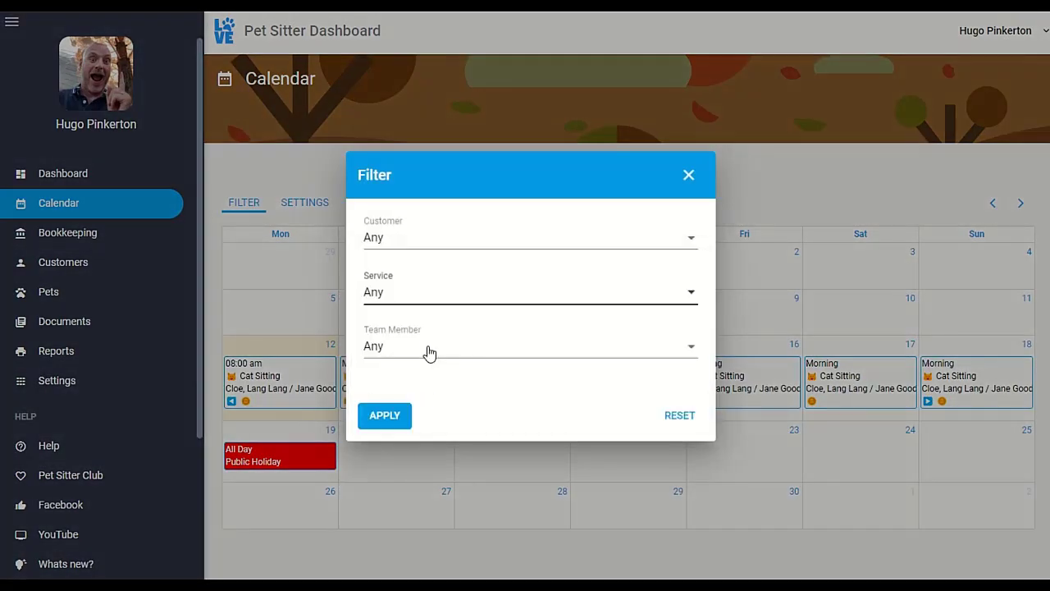
pyautogui.click(426, 347)
pyautogui.click(424, 419)
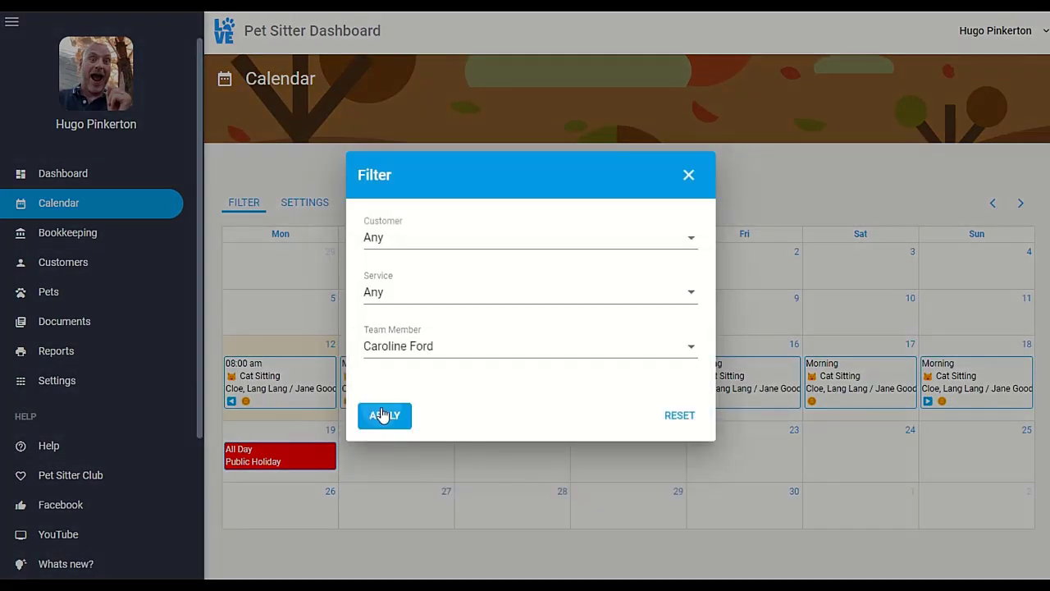
pyautogui.click(382, 415)
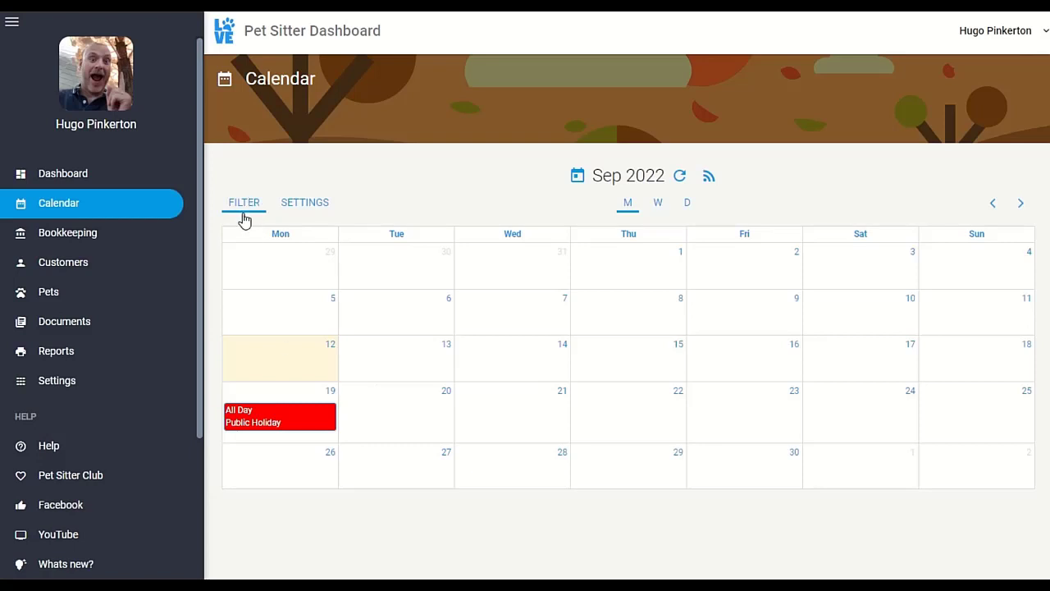
# Reset the calendar filter so that appointments for every customer, service and team member are shown
pyautogui.click(280, 358)
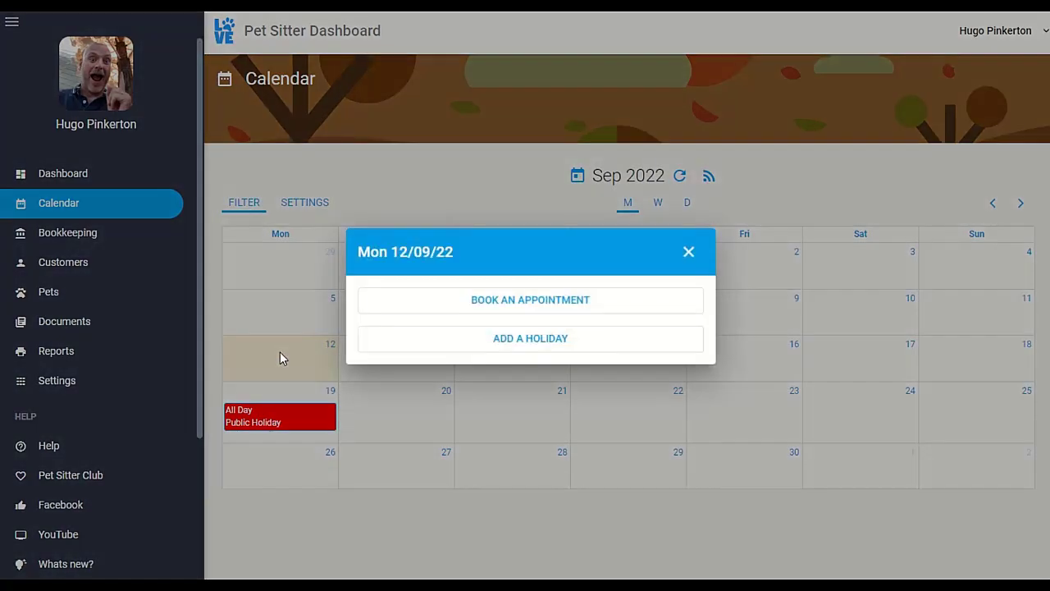
pyautogui.click(252, 203)
pyautogui.click(249, 205)
pyautogui.click(422, 344)
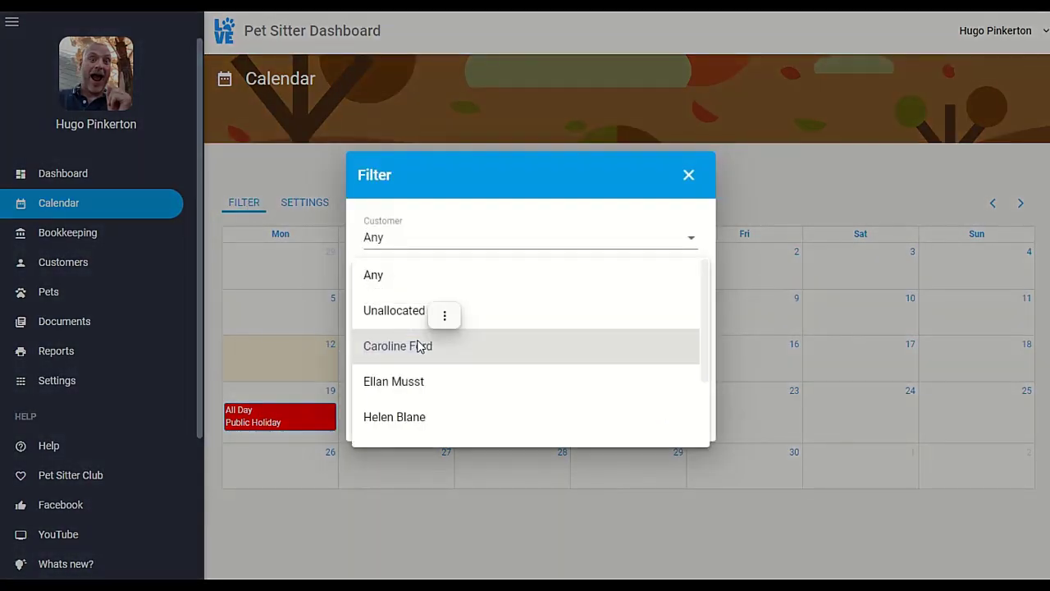
pyautogui.click(608, 236)
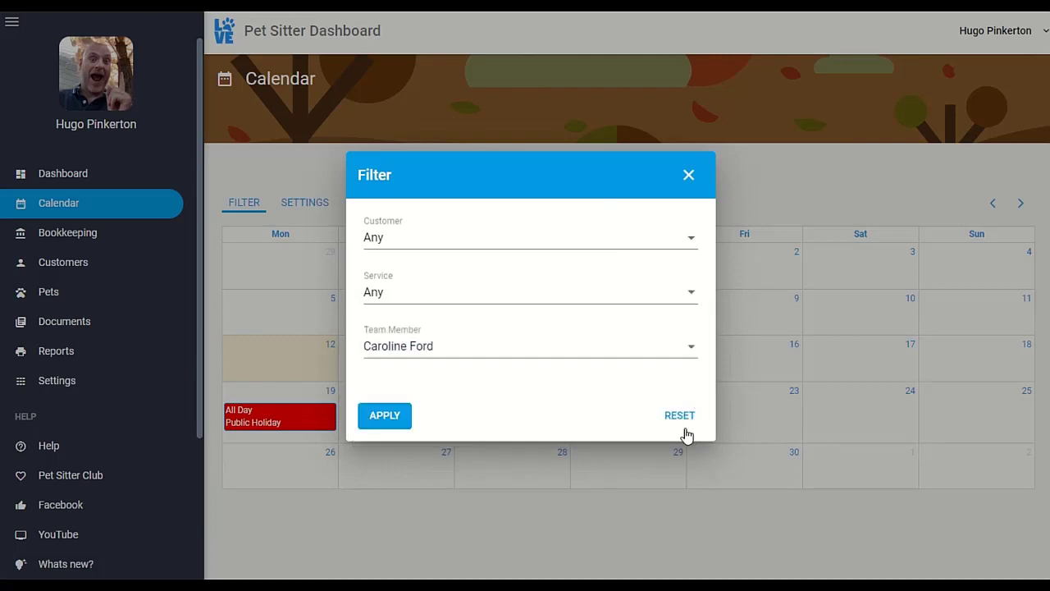
pyautogui.click(687, 429)
pyautogui.click(387, 422)
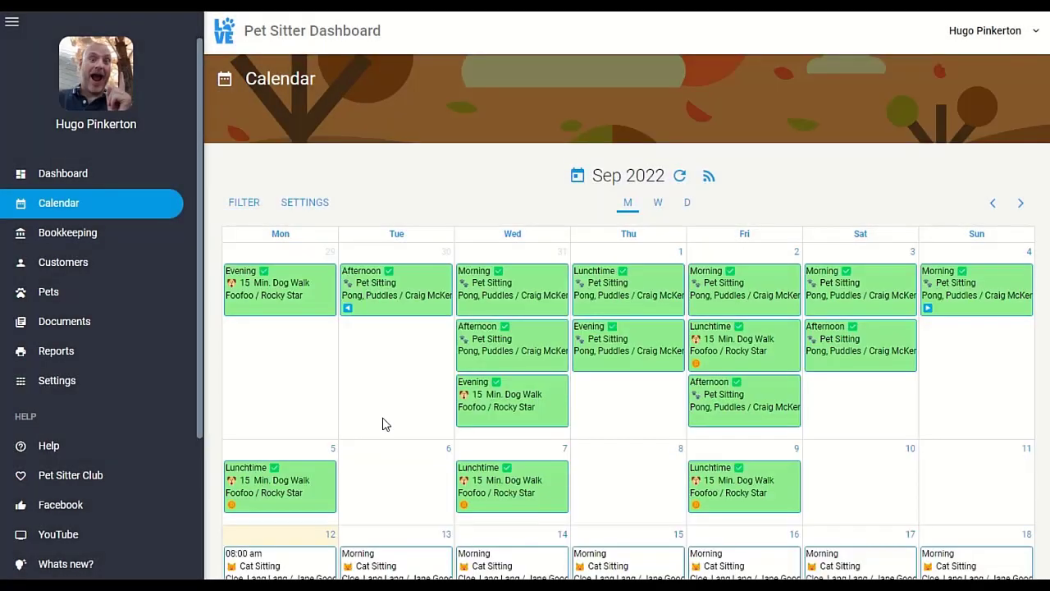
# Switch the calendar to the weekly view and go to the week of Monday 12 September
pyautogui.click(659, 204)
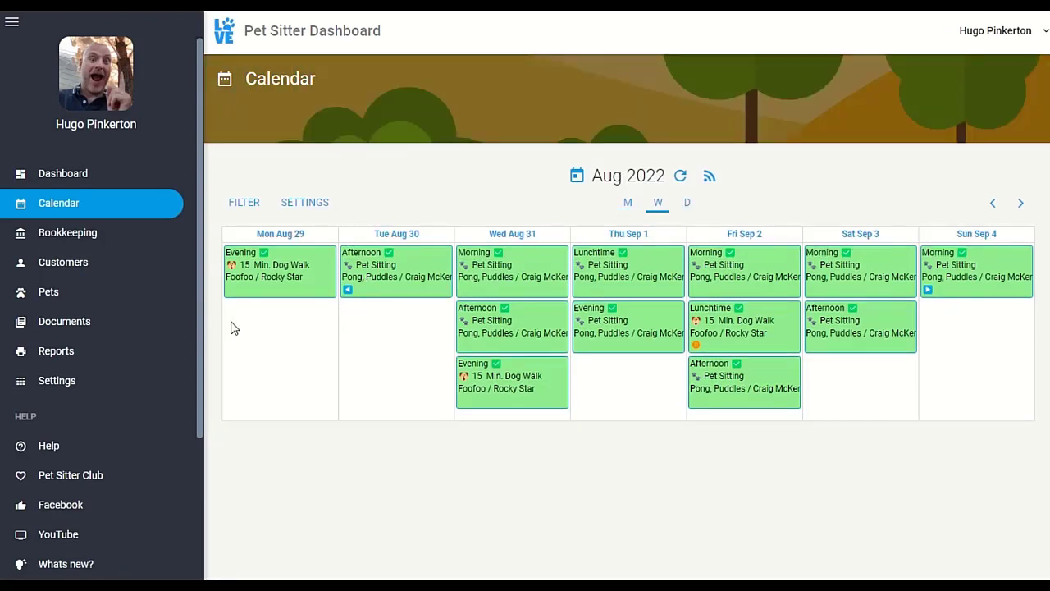
pyautogui.click(1021, 205)
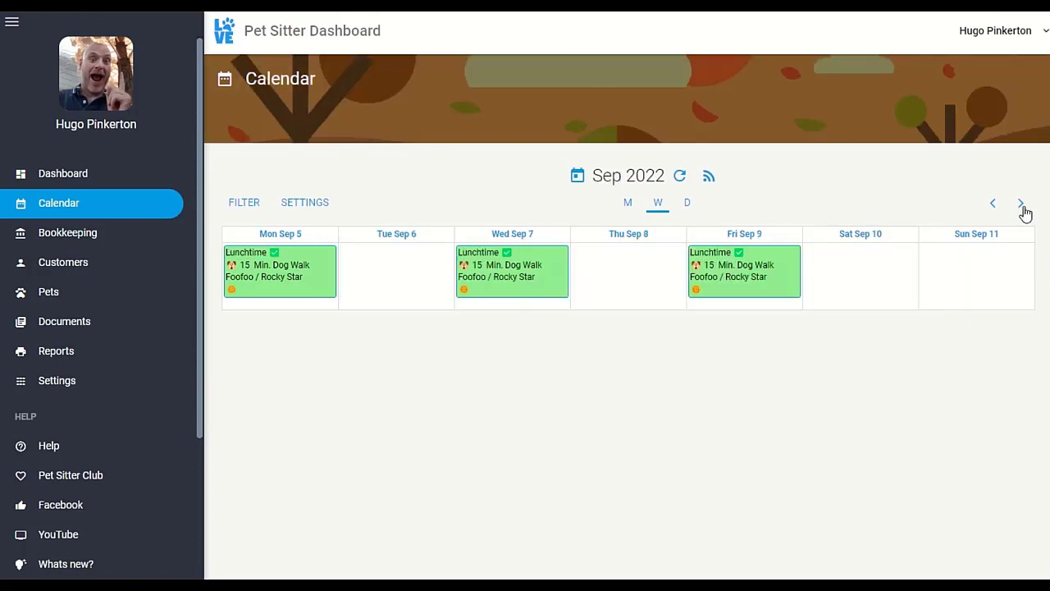
pyautogui.click(1023, 206)
# In Monday 12 September's cat sitting appointment, choose the Lunchtime slot, set the end time to 01:00 pm, and assign it to the logged-in team member
pyautogui.click(284, 270)
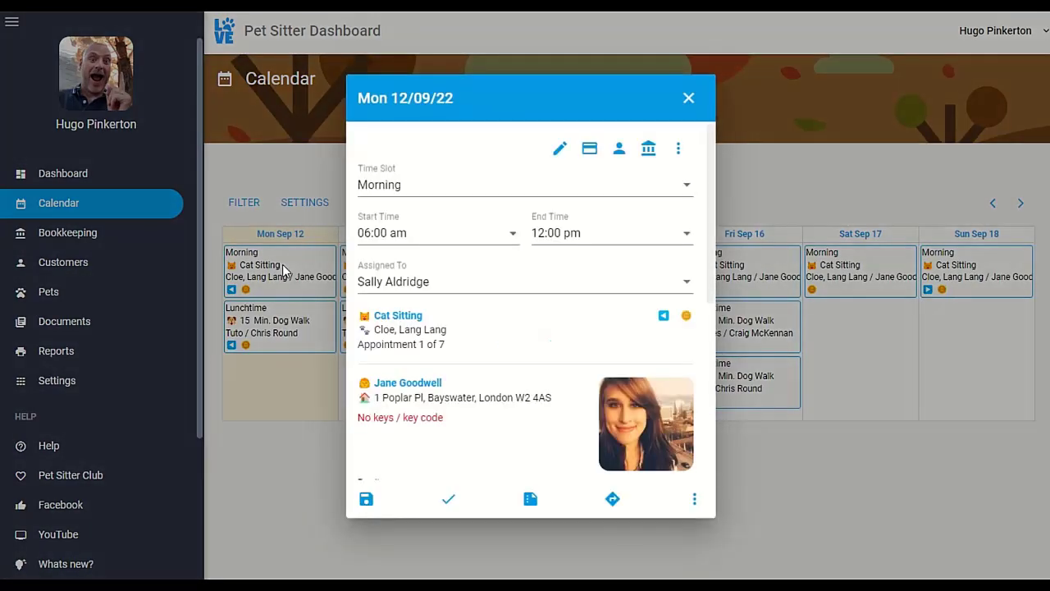
pyautogui.click(493, 192)
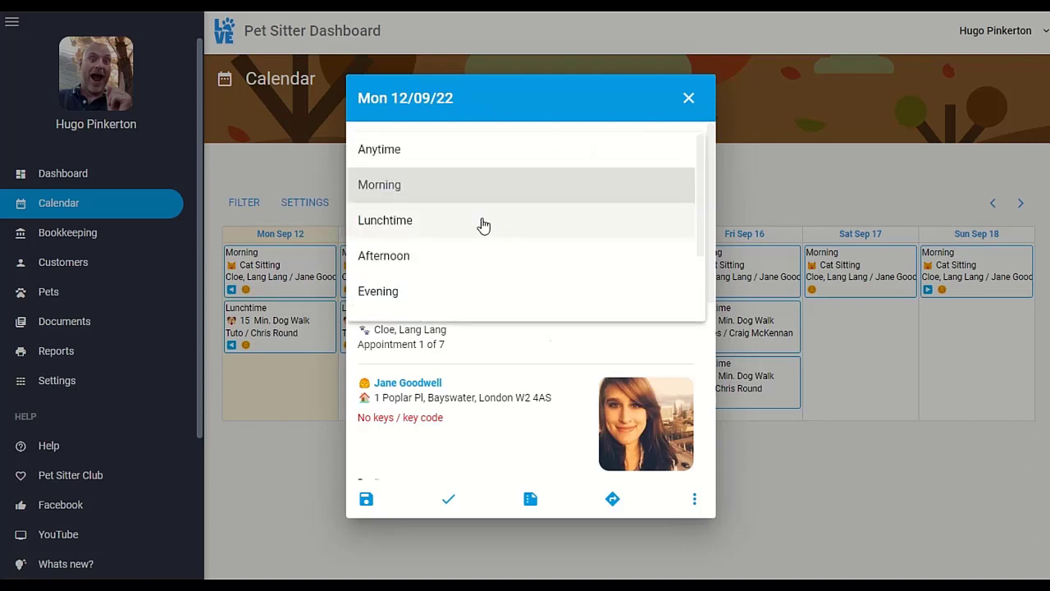
pyautogui.click(484, 223)
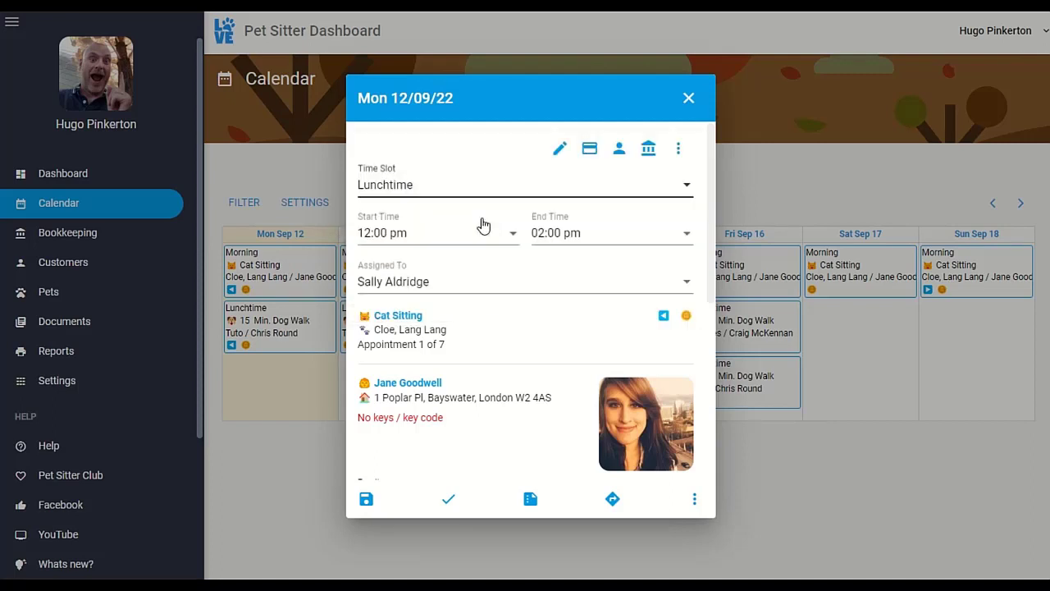
pyautogui.click(556, 237)
pyautogui.scroll(1, 582, 241)
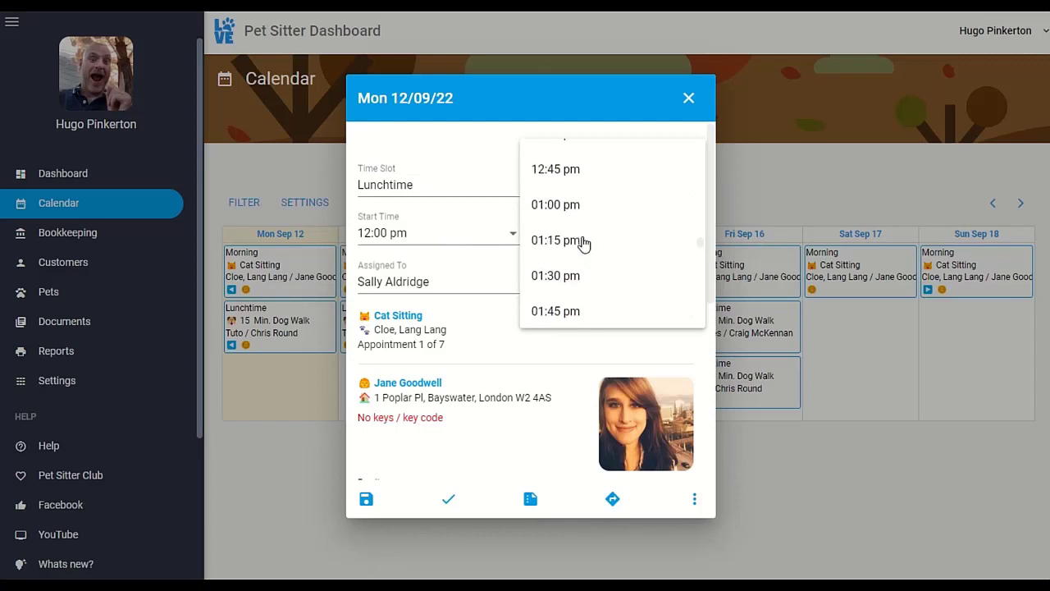
pyautogui.click(603, 216)
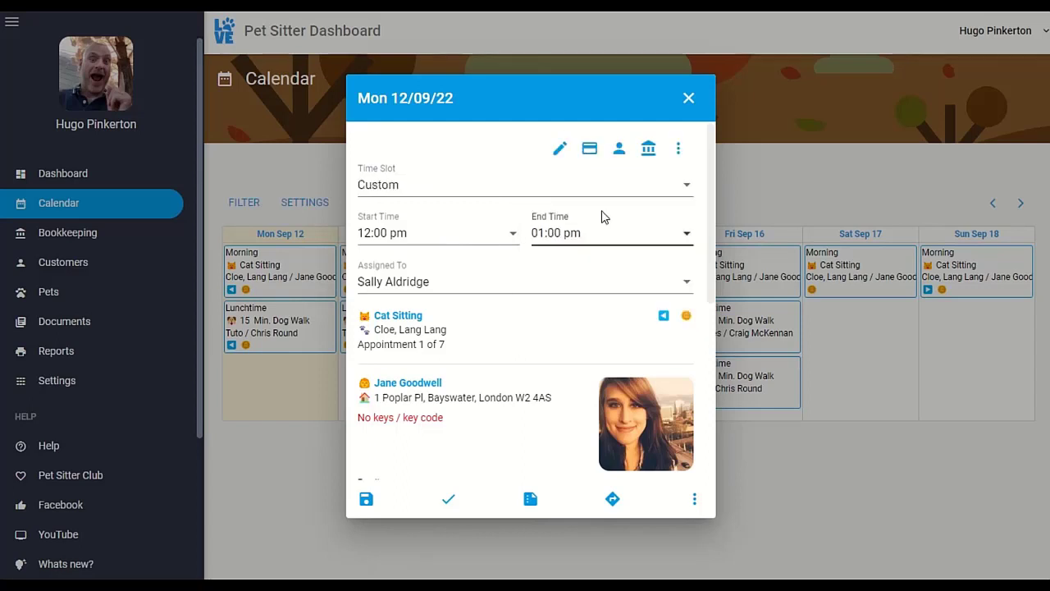
pyautogui.click(461, 284)
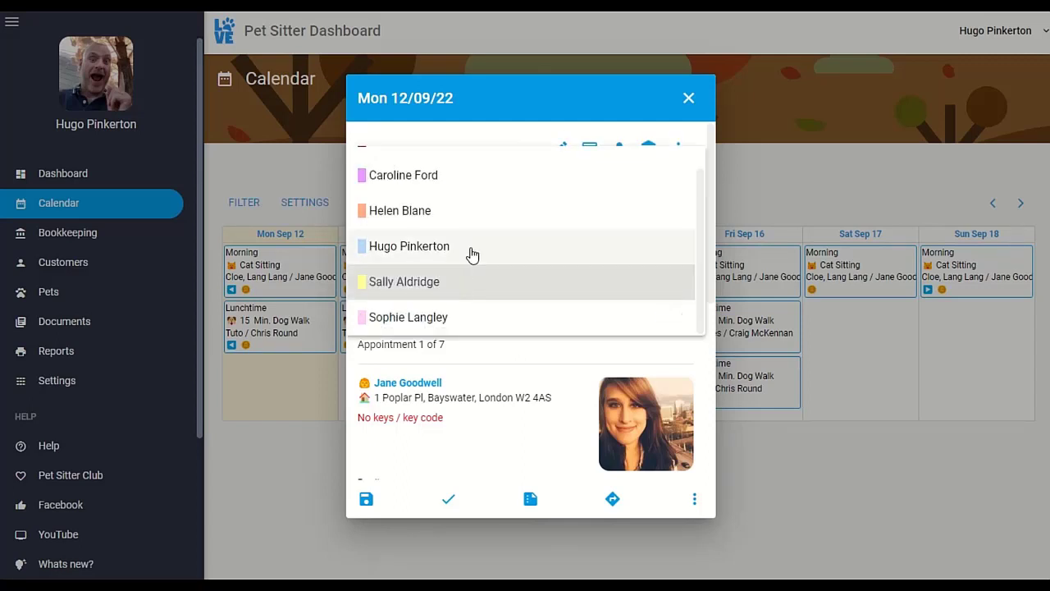
pyautogui.click(473, 251)
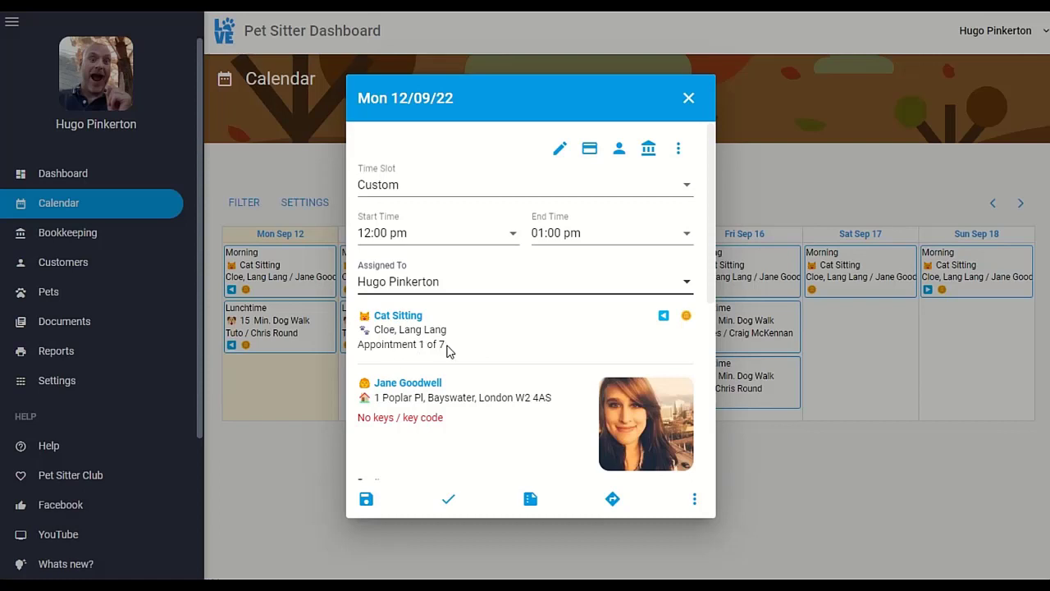
# View the help for the cat sitting appointment's status icons and review its customer and pet details
pyautogui.click(687, 317)
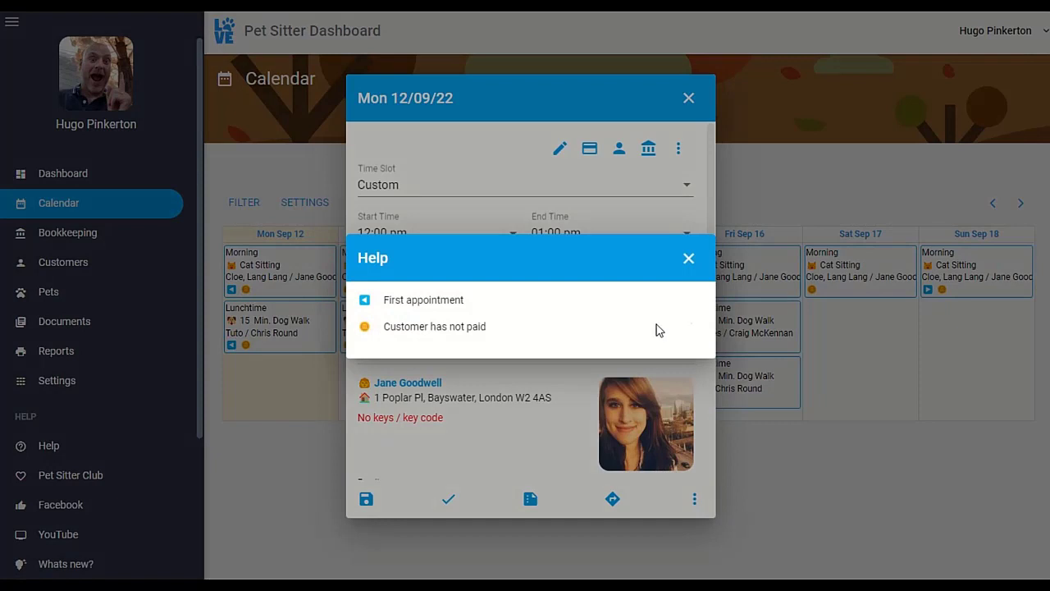
pyautogui.click(687, 259)
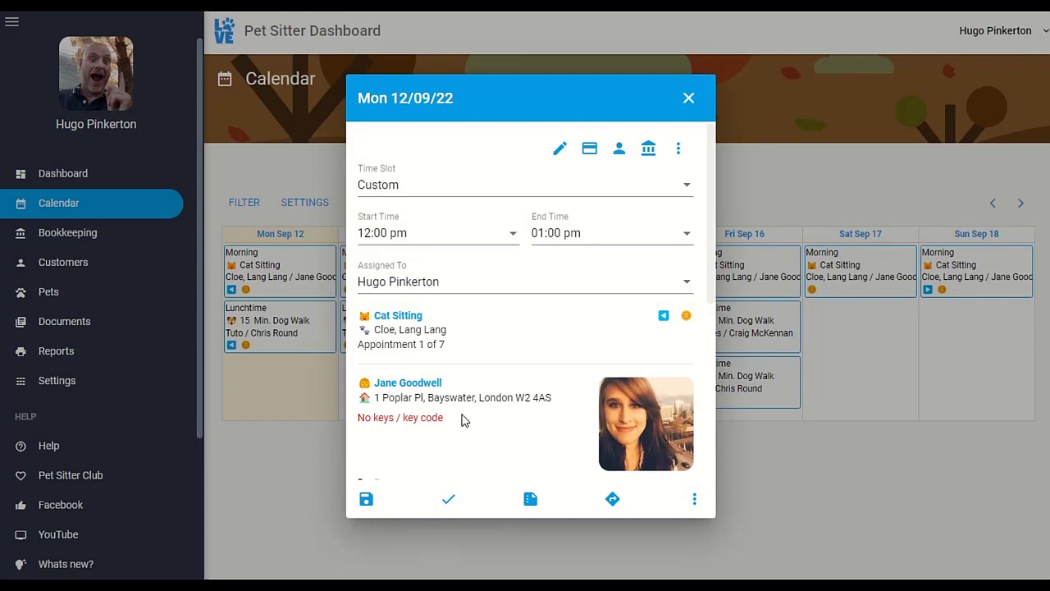
pyautogui.scroll(-4, 461, 420)
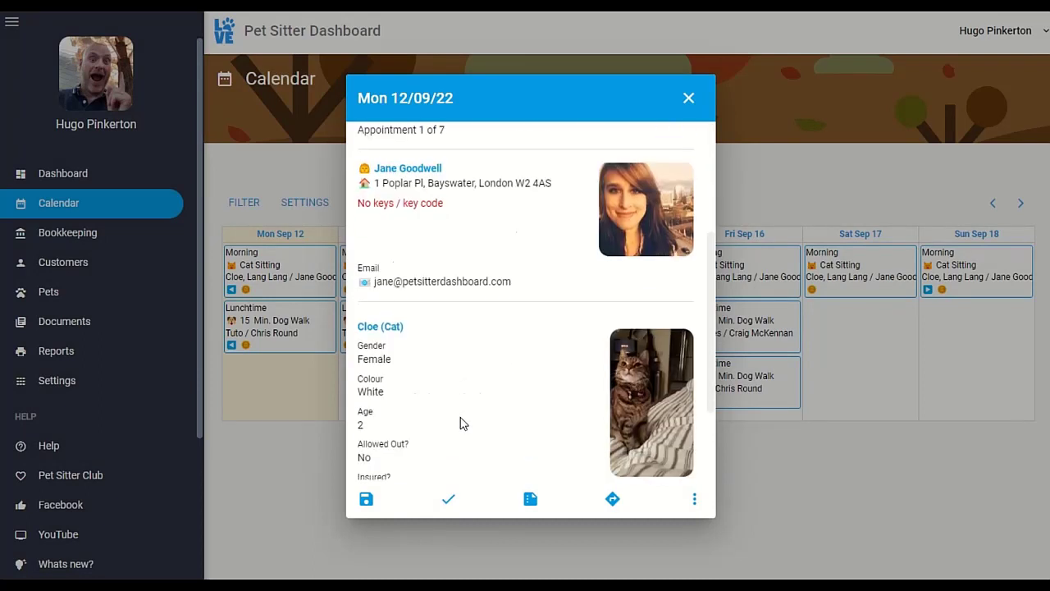
pyautogui.scroll(-1, 525, 351)
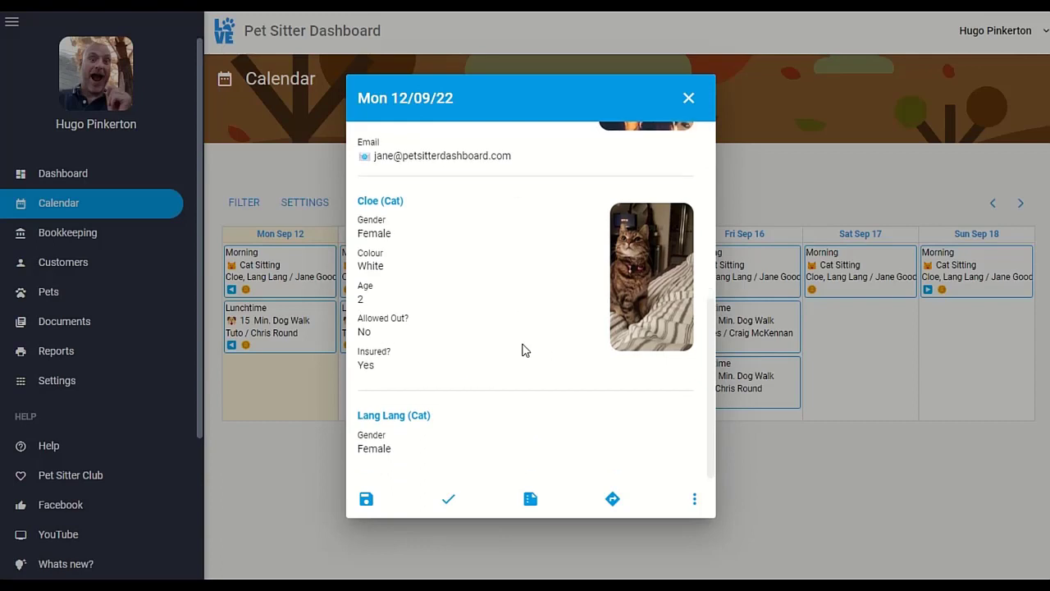
pyautogui.scroll(6, 522, 350)
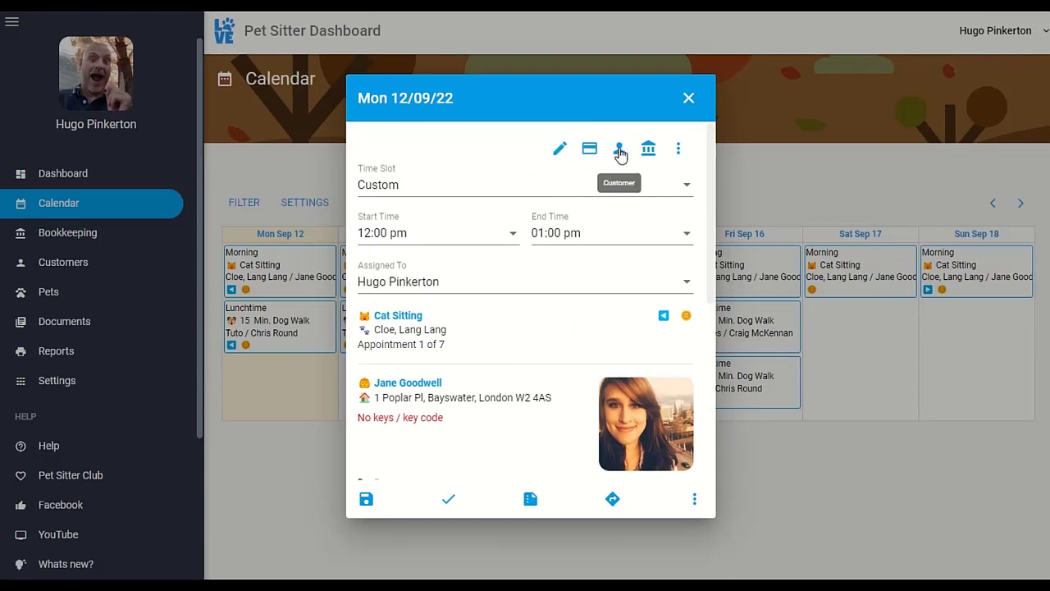
pyautogui.click(680, 149)
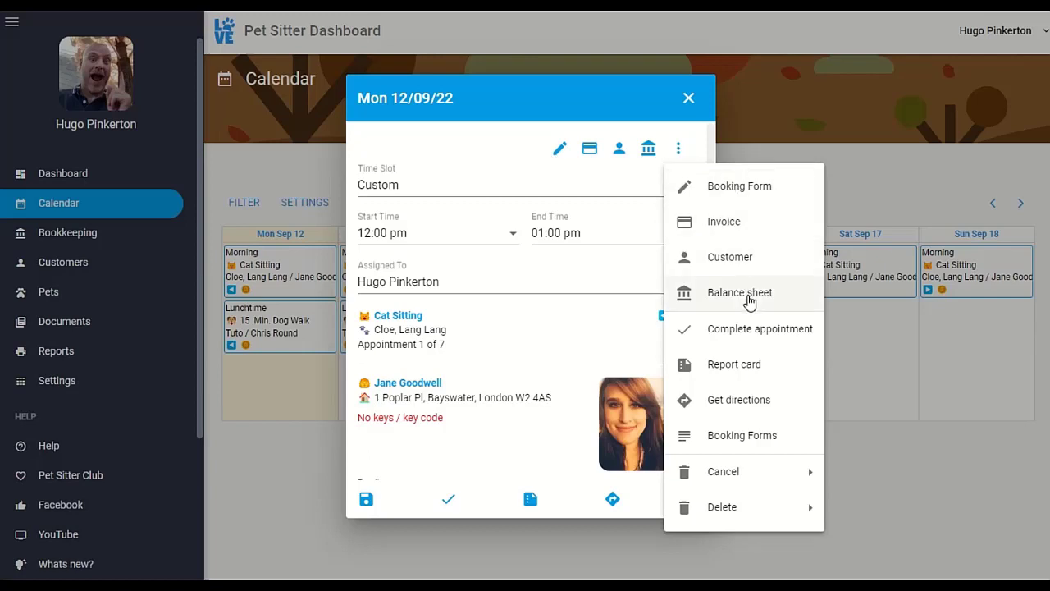
pyautogui.click(458, 443)
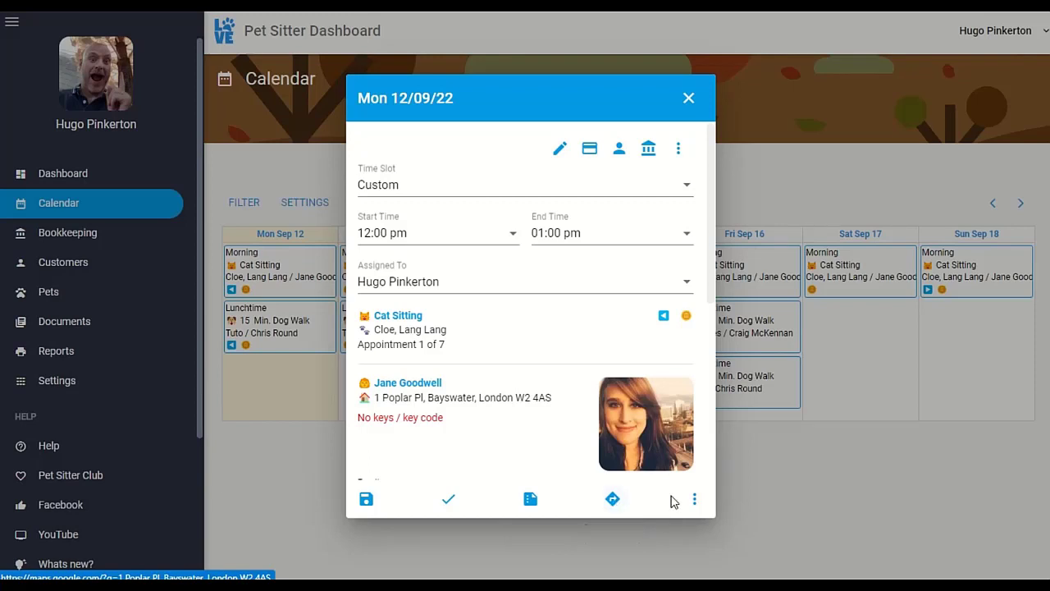
pyautogui.click(695, 503)
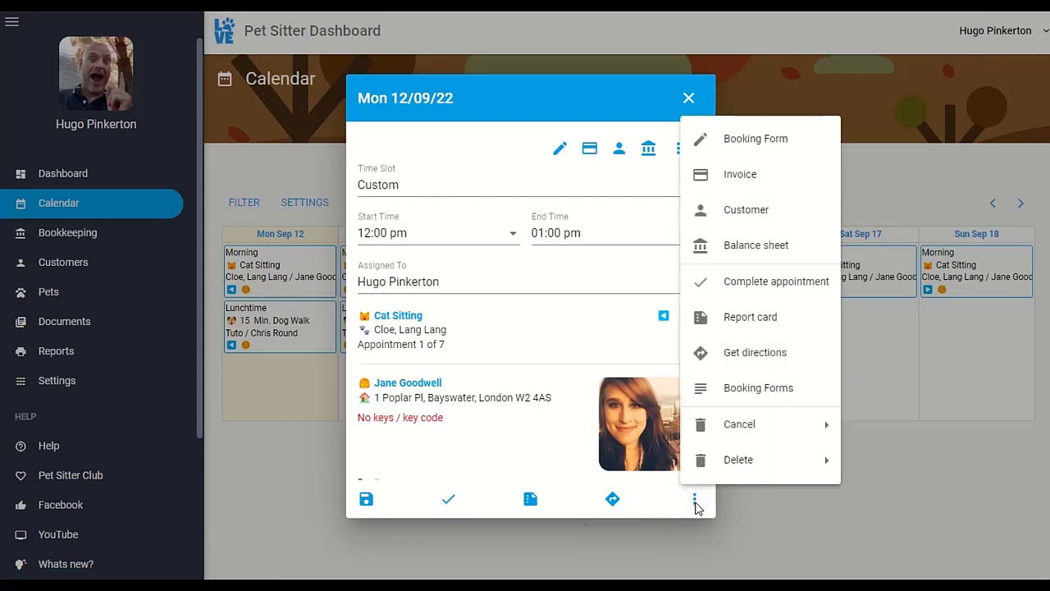
pyautogui.click(695, 504)
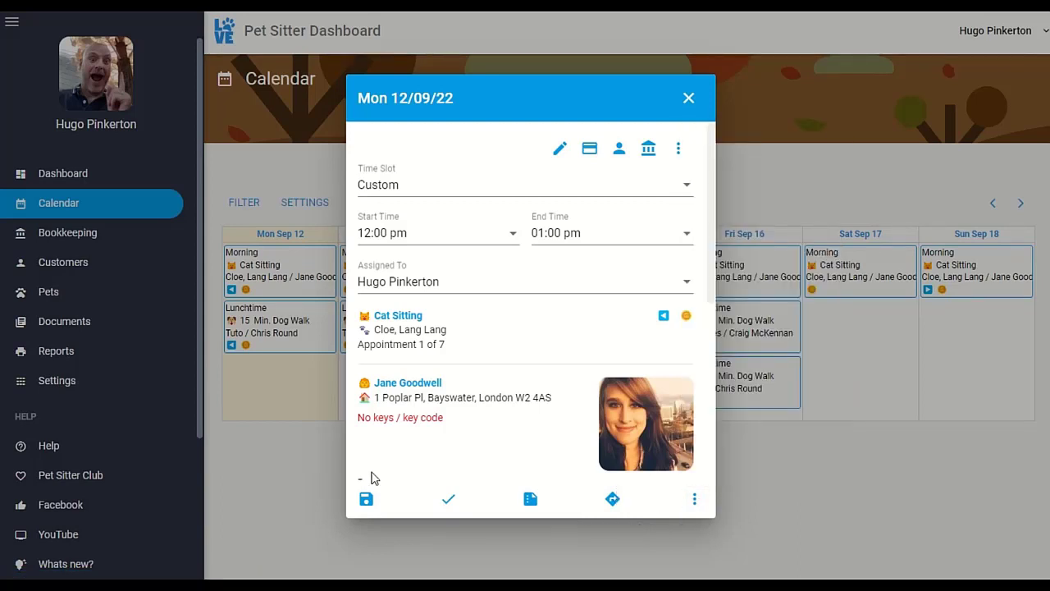
# Save the changes to Monday 12 September's cat sitting appointment, applying them to only this appointment
pyautogui.click(366, 501)
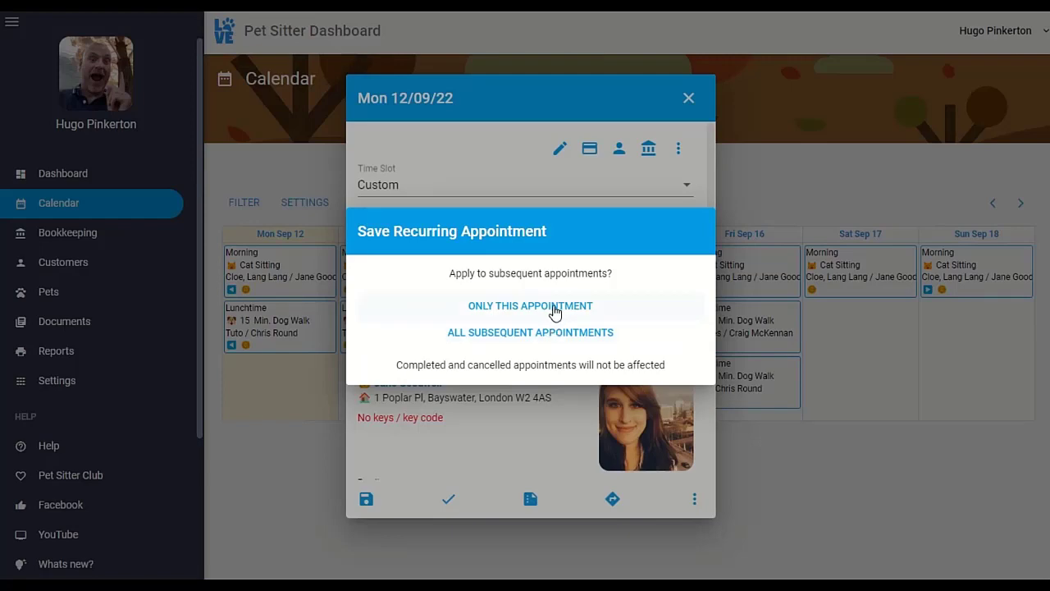
pyautogui.click(555, 308)
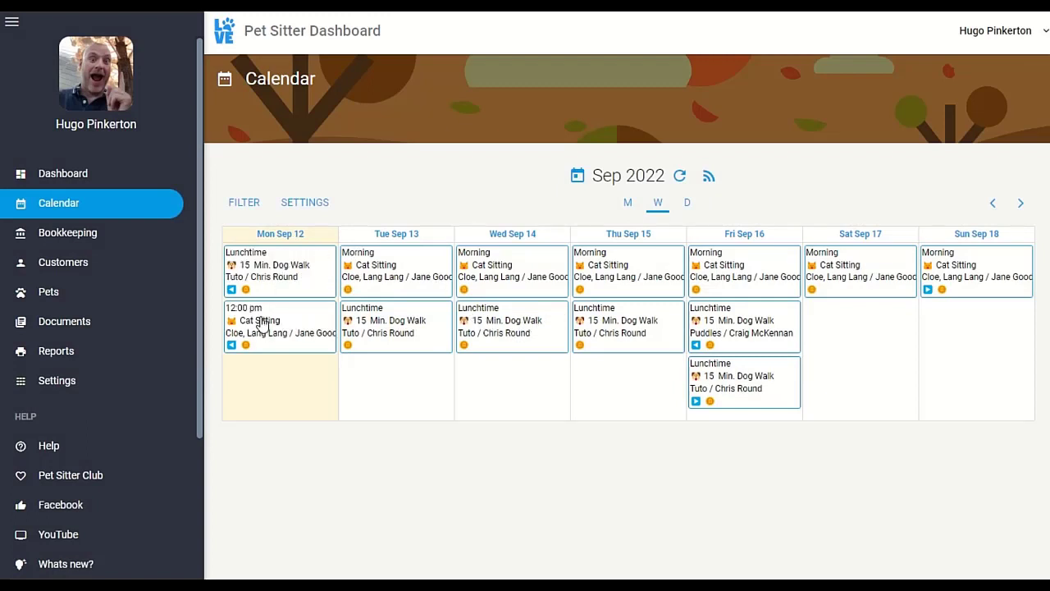
# Cancel only the 12:00 pm cat sitting appointment on Monday 12 September and confirm the cancellation
pyautogui.click(262, 323)
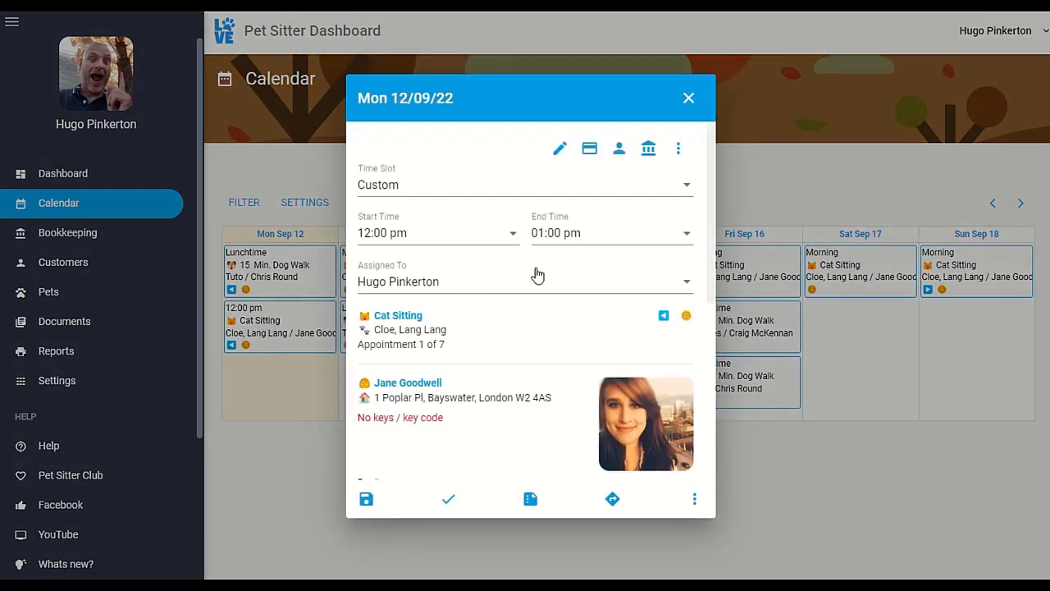
pyautogui.click(694, 499)
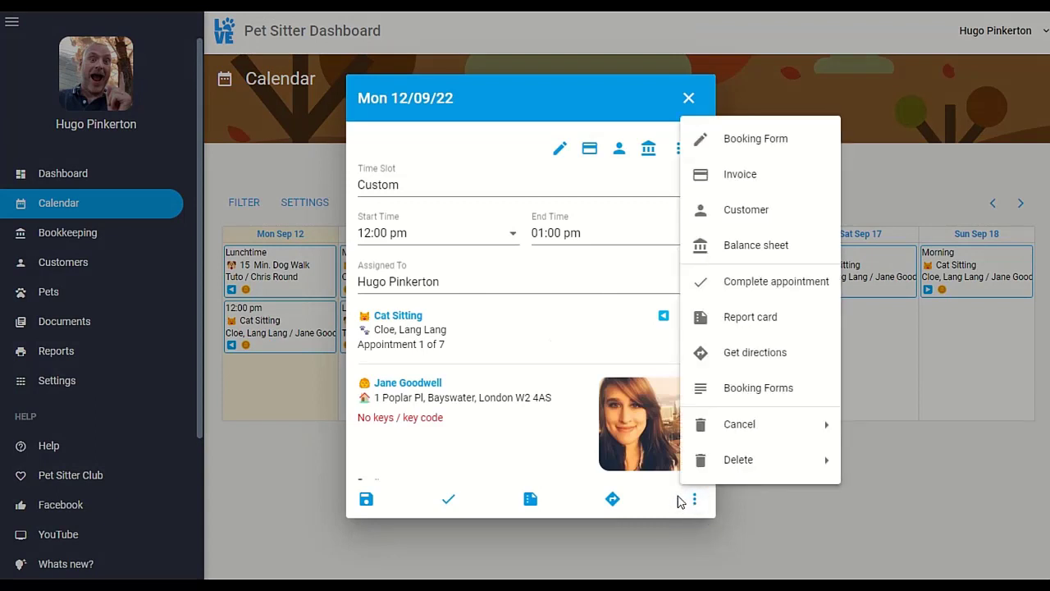
pyautogui.moveTo(765, 429)
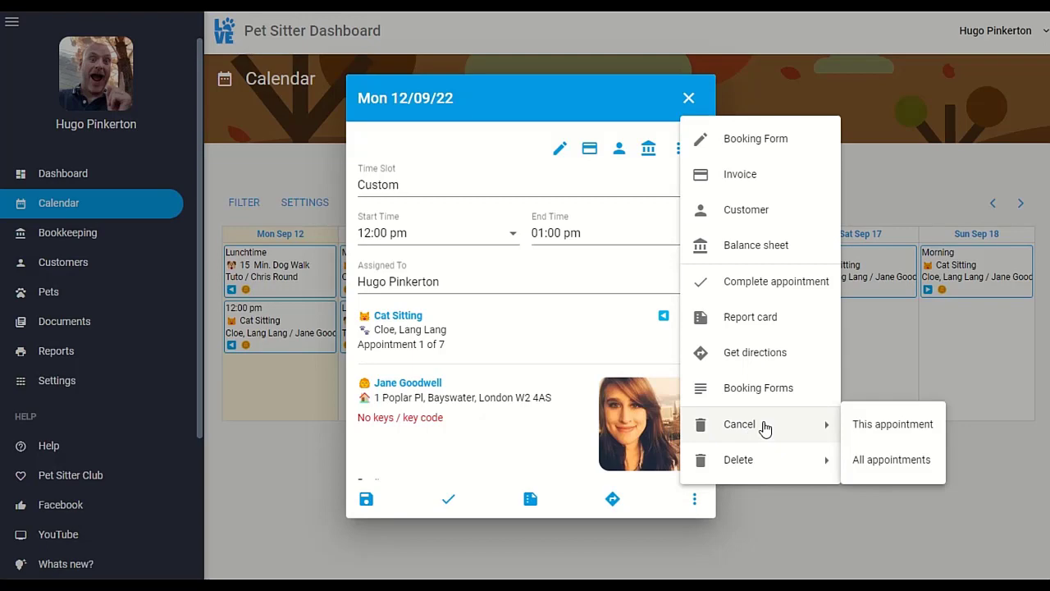
pyautogui.click(903, 432)
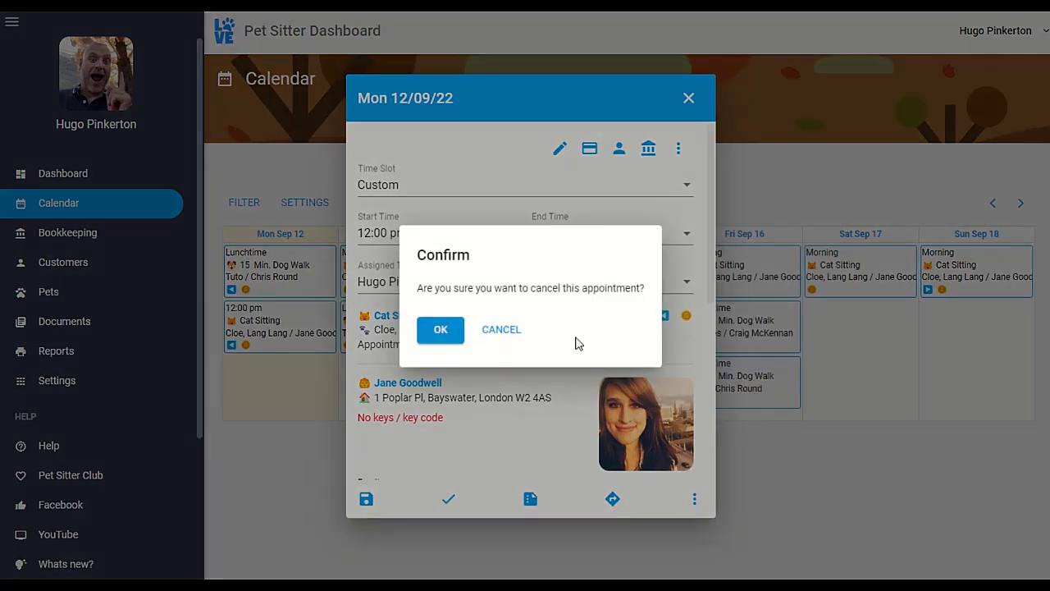
pyautogui.click(456, 337)
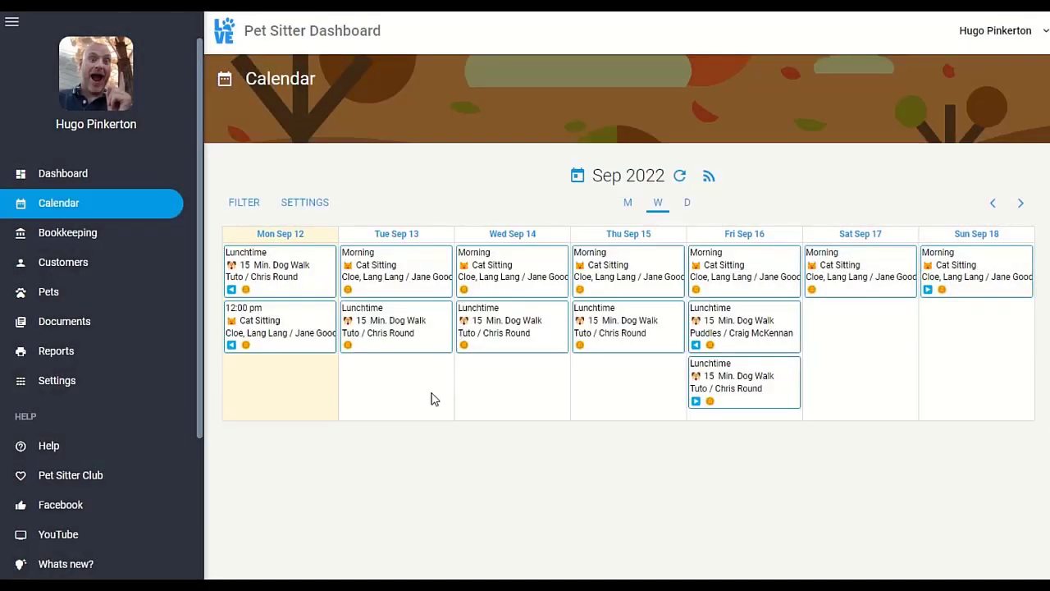
# Delete only the cancelled 12:00 pm cat sitting appointment on Monday 12 September and confirm the deletion
pyautogui.click(260, 349)
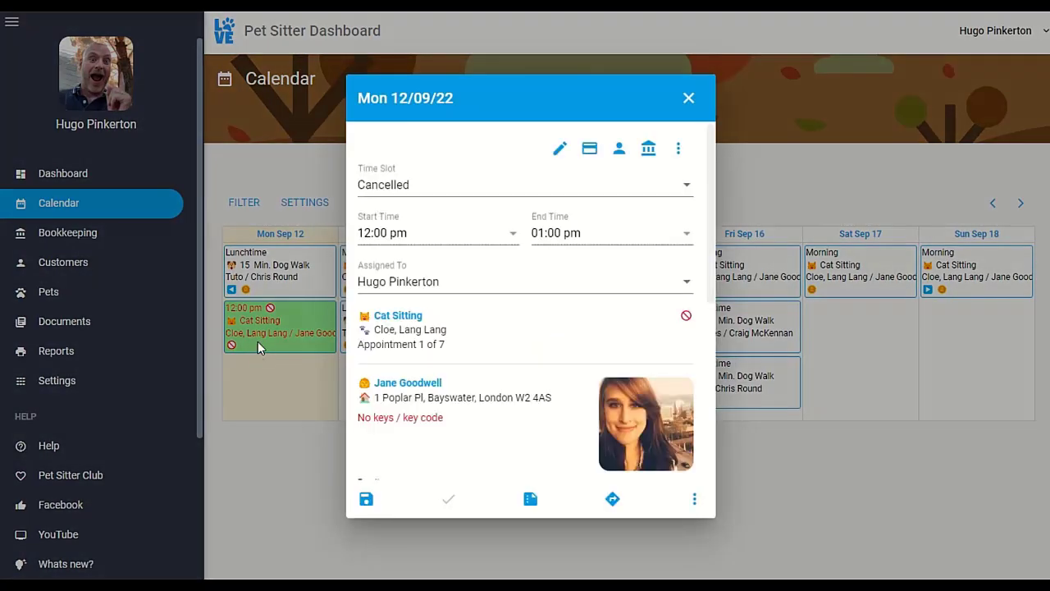
pyautogui.click(694, 499)
pyautogui.moveTo(811, 469)
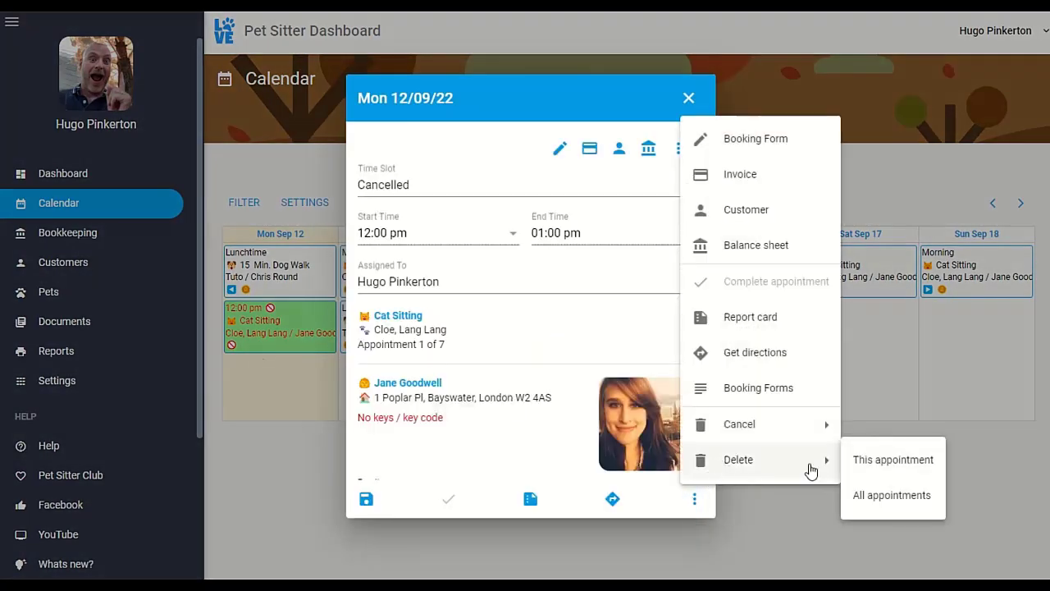
pyautogui.click(919, 466)
pyautogui.click(421, 325)
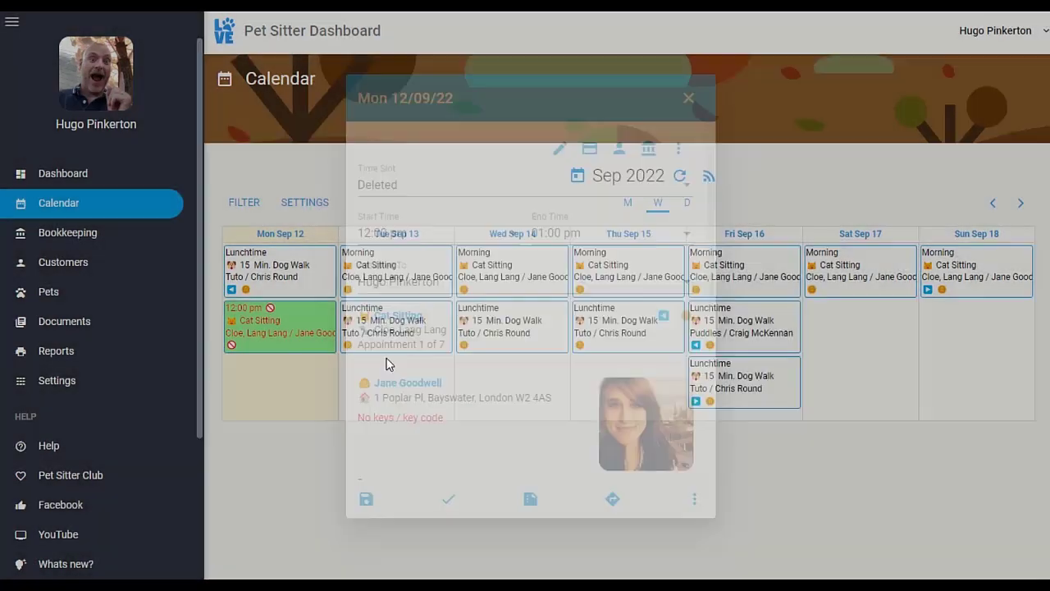